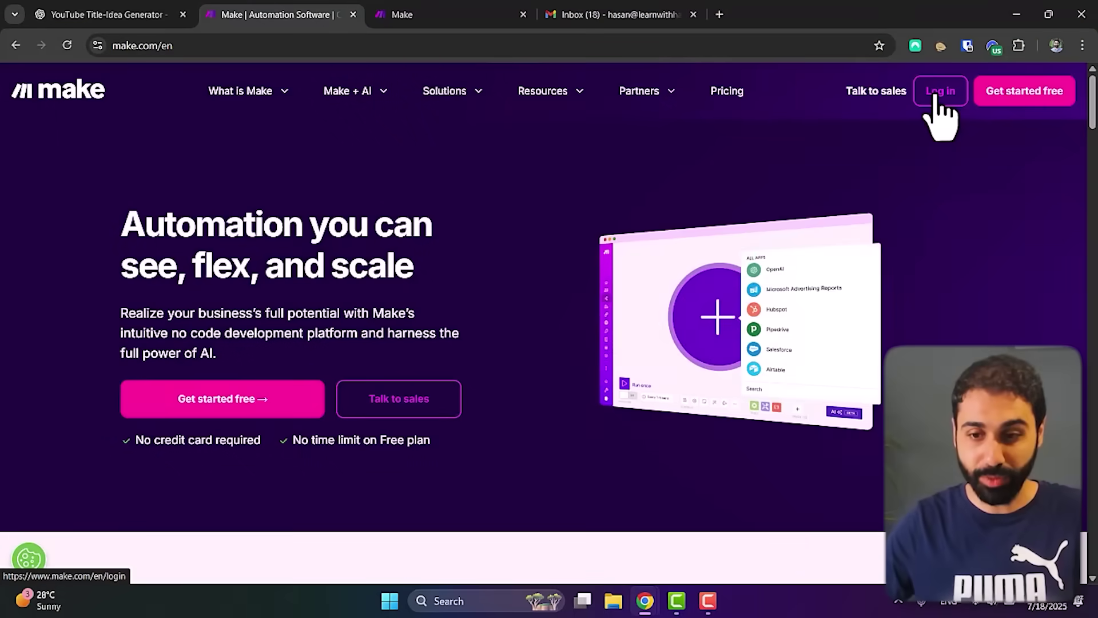
Start a new empty scenario from the Make Scenarios list
{"action": "left_click", "coordinate": [418, 17]}
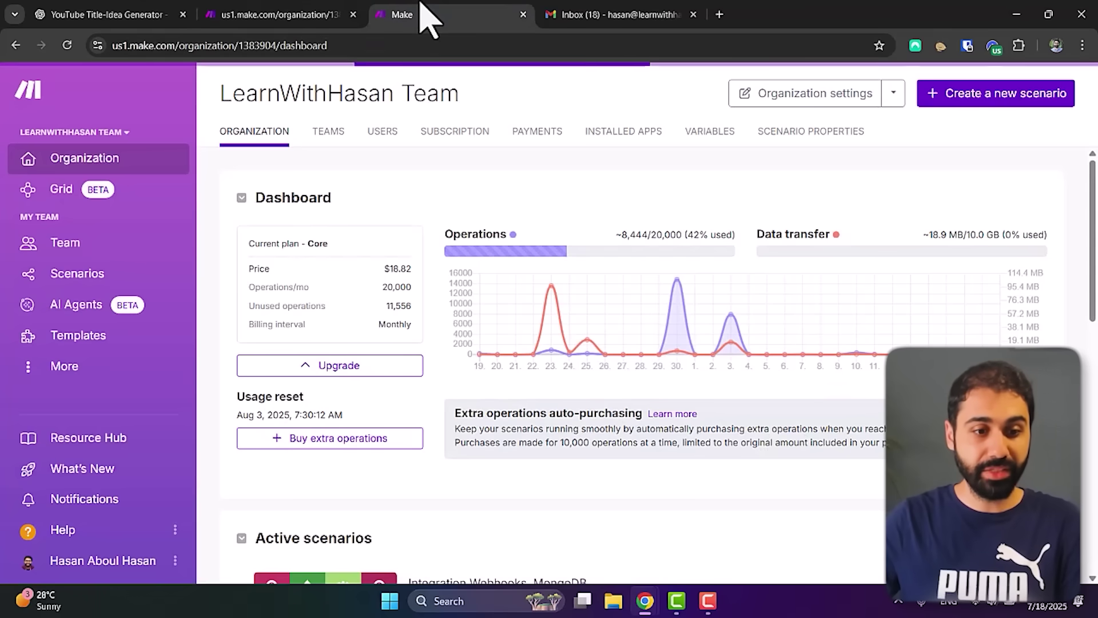
{"action": "left_click", "coordinate": [92, 275]}
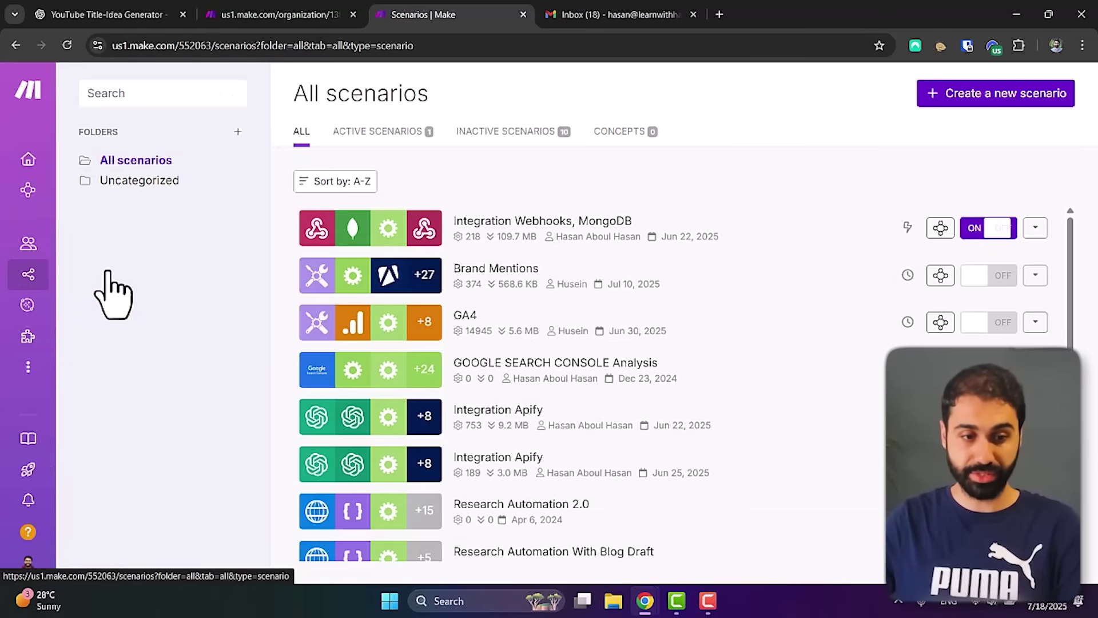
{"action": "left_click", "coordinate": [988, 99]}
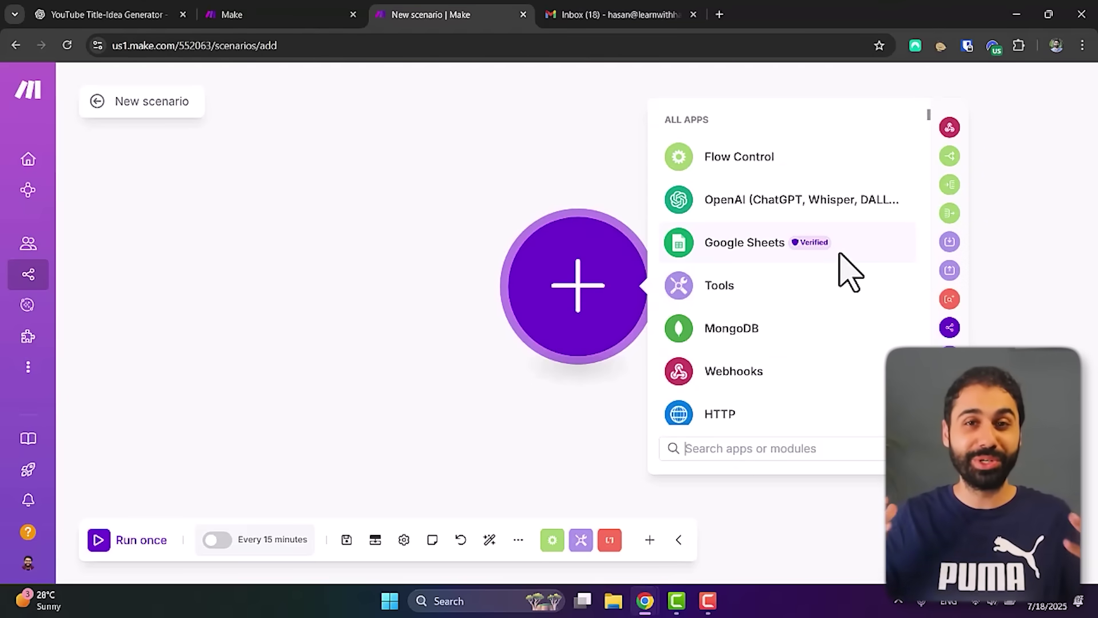
Import the GA4 .blueprint.json blueprint into the new scenario and save it
{"action": "left_click", "coordinate": [518, 540]}
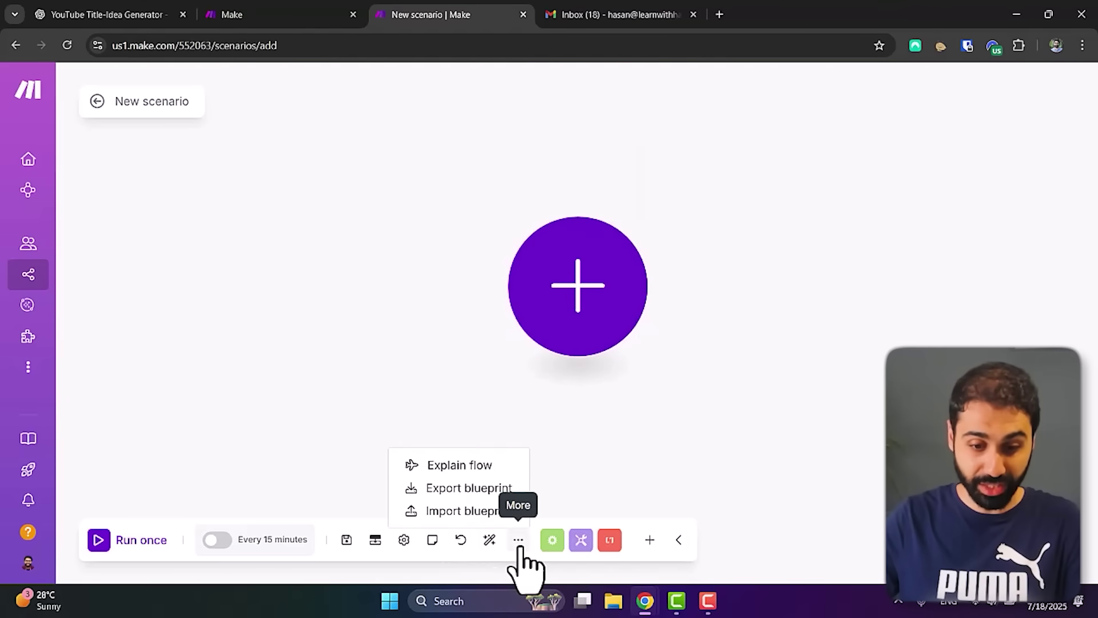
{"action": "left_click", "coordinate": [482, 510]}
{"action": "left_click", "coordinate": [461, 337]}
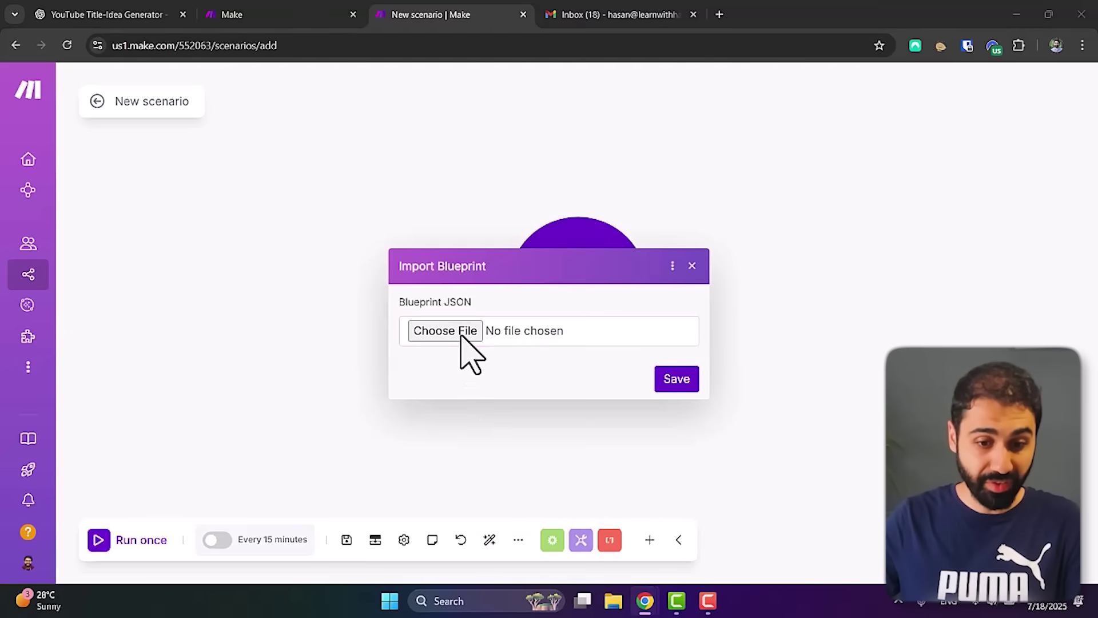
{"action": "left_click", "coordinate": [528, 277]}
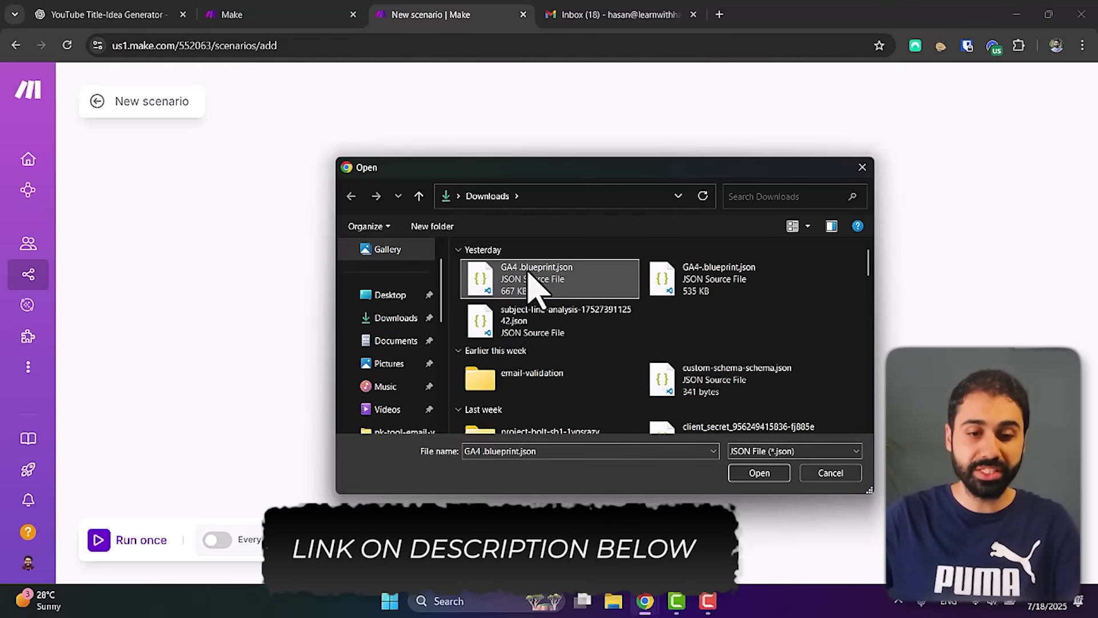
{"action": "double_click", "coordinate": [528, 277]}
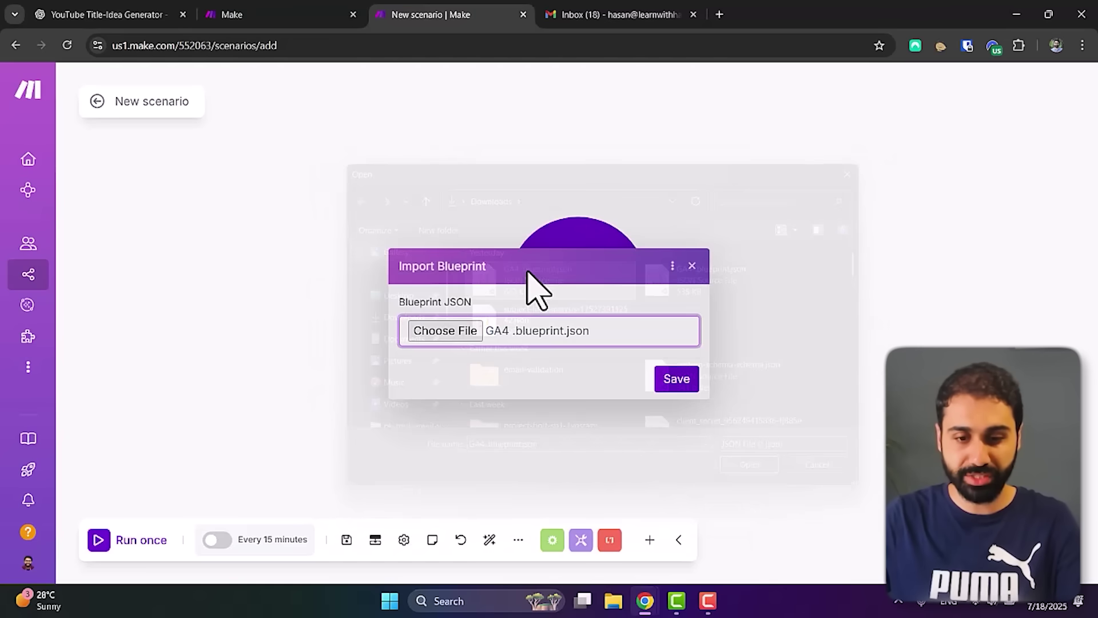
{"action": "left_click", "coordinate": [661, 378]}
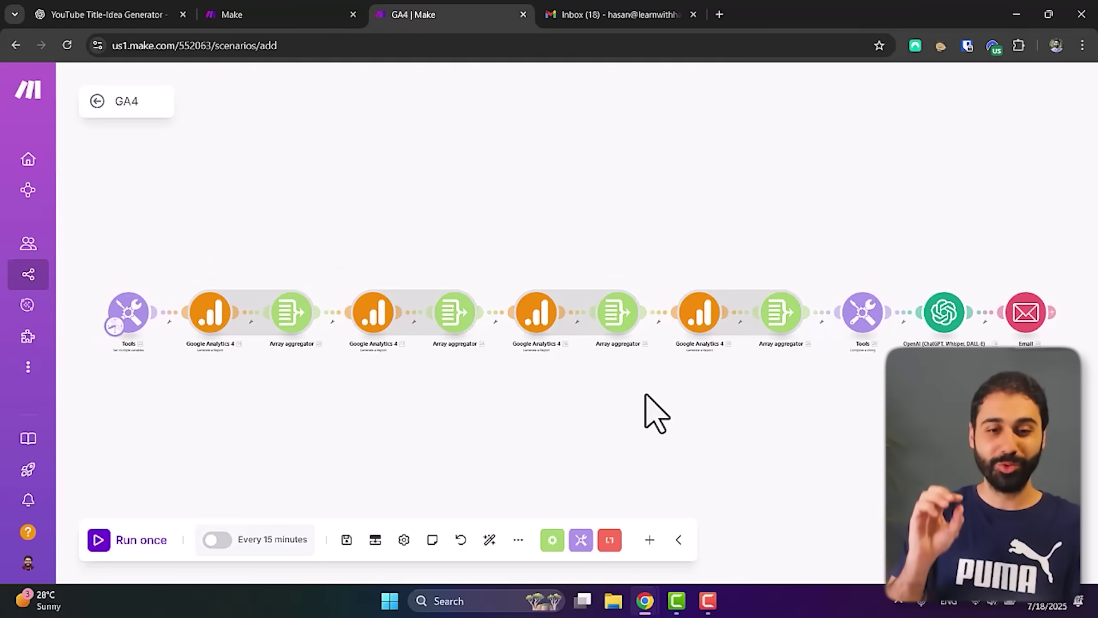
Lift the OpenAI and Email modules above the end of the GA4 chain, then go to Gmail
{"action": "left_click_drag", "start_coordinate": [646, 395], "coordinate": [628, 380]}
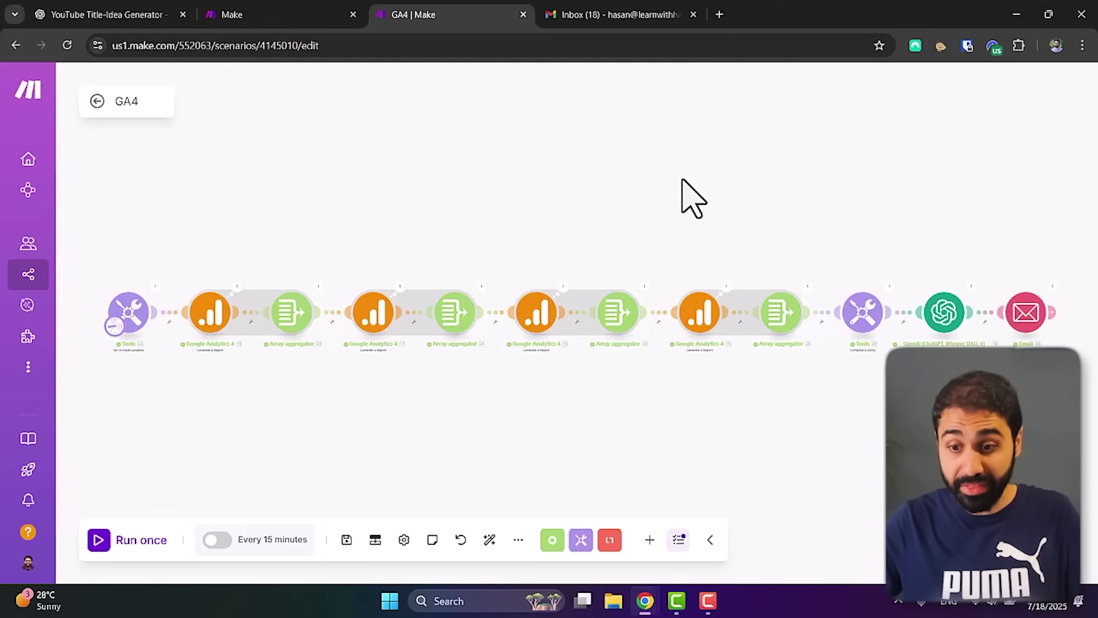
{"action": "left_click_drag", "start_coordinate": [938, 309], "coordinate": [918, 156]}
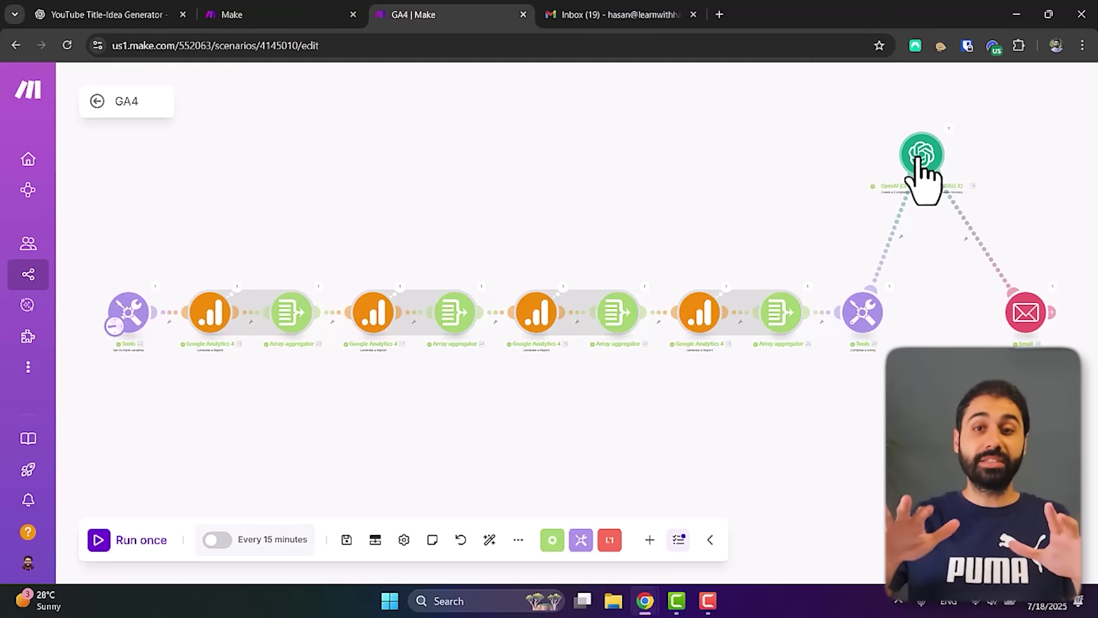
{"action": "left_click_drag", "start_coordinate": [1038, 308], "coordinate": [1027, 269]}
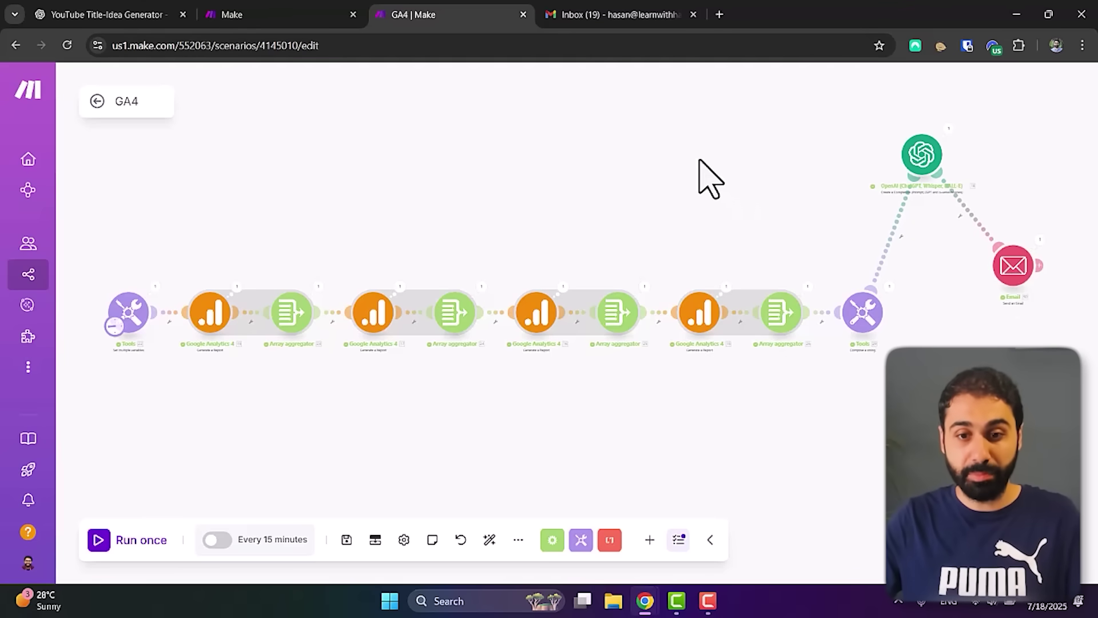
{"action": "left_click", "coordinate": [642, 14]}
Open the newest GA email and read the opening revenue ranking of its report
{"action": "left_click", "coordinate": [512, 157]}
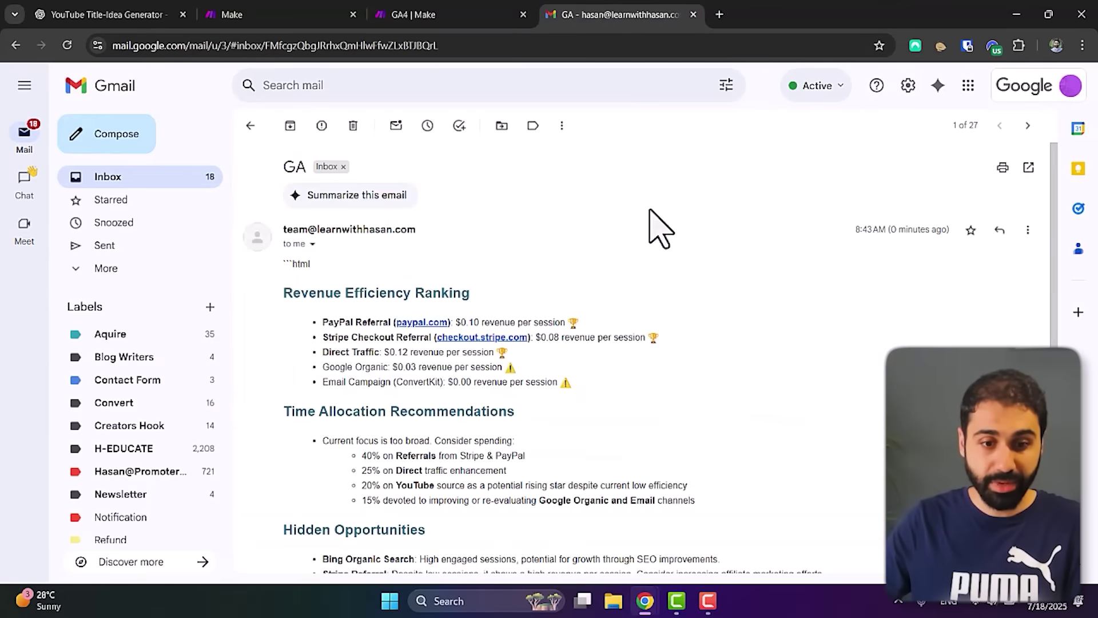
{"action": "scroll", "coordinate": [1024, 263], "scroll_direction": "down", "scroll_amount": 2}
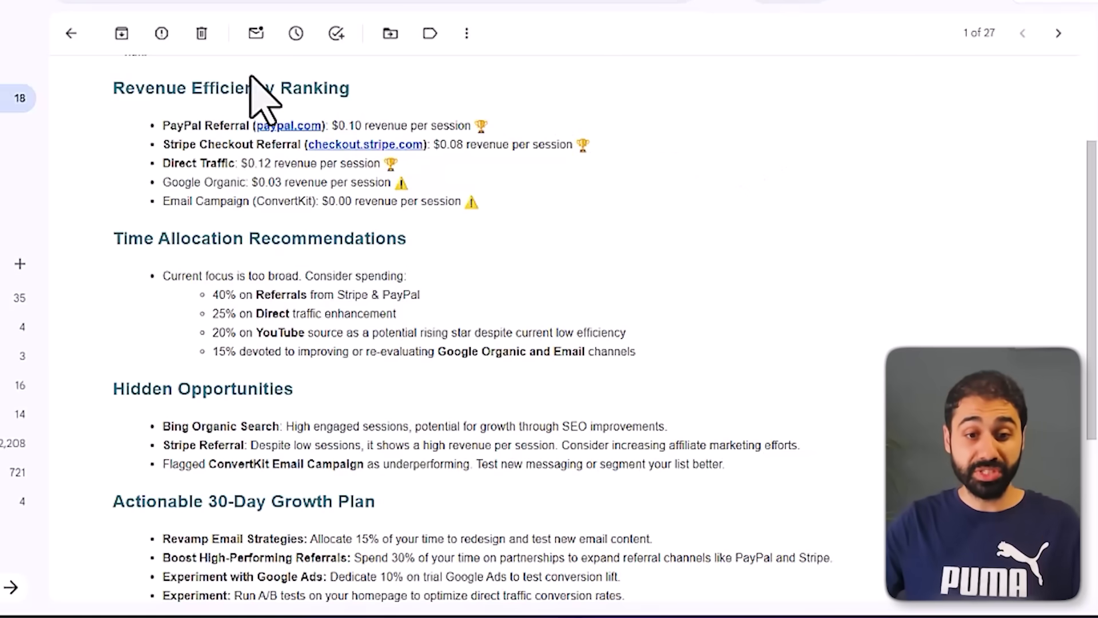
{"action": "left_click_drag", "start_coordinate": [201, 91], "coordinate": [500, 103]}
{"action": "left_click", "coordinate": [503, 103]}
{"action": "scroll", "coordinate": [429, 110], "scroll_direction": "down", "scroll_amount": 3}
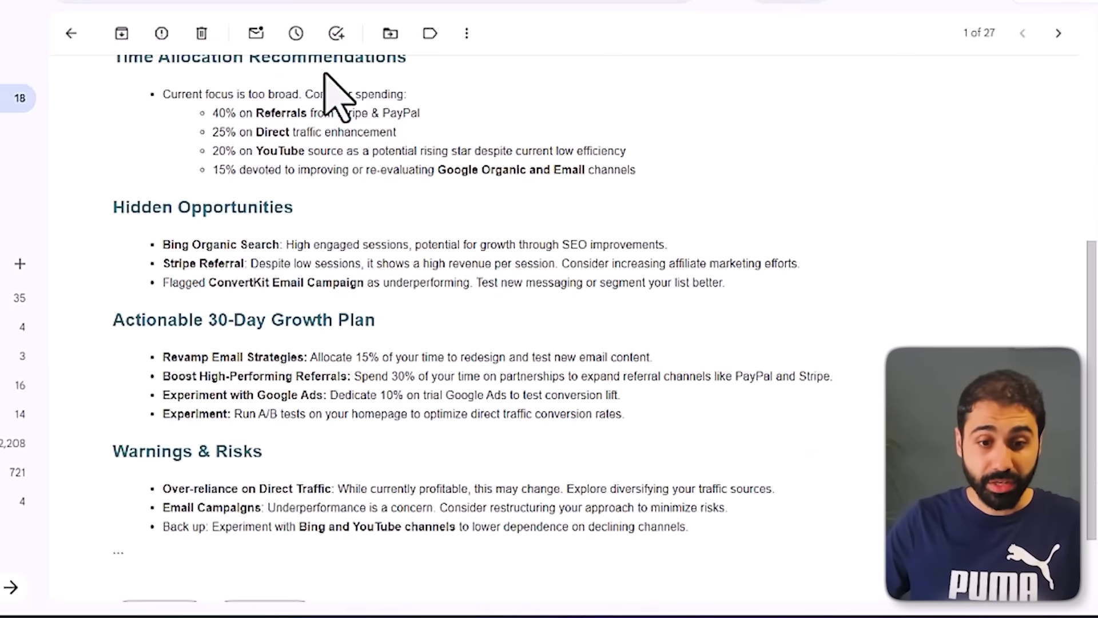
{"action": "scroll", "coordinate": [287, 91], "scroll_direction": "up", "scroll_amount": 2}
{"action": "left_click_drag", "start_coordinate": [251, 147], "coordinate": [407, 149]}
{"action": "left_click", "coordinate": [495, 160]}
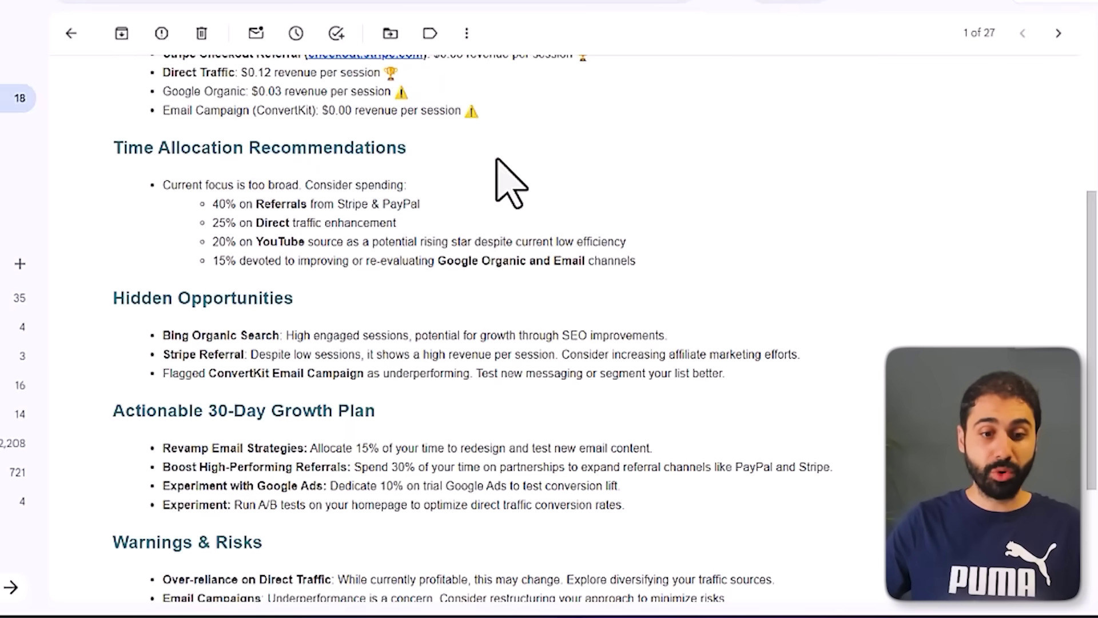
{"action": "scroll", "coordinate": [435, 172], "scroll_direction": "down", "scroll_amount": 3}
Read on through the 30-Day Growth plan to the Warnings & Risks section
{"action": "left_click_drag", "start_coordinate": [166, 116], "coordinate": [292, 120]}
{"action": "left_click", "coordinate": [298, 125]}
{"action": "scroll", "coordinate": [394, 113], "scroll_direction": "down", "scroll_amount": 1}
{"action": "left_click_drag", "start_coordinate": [211, 206], "coordinate": [344, 207]}
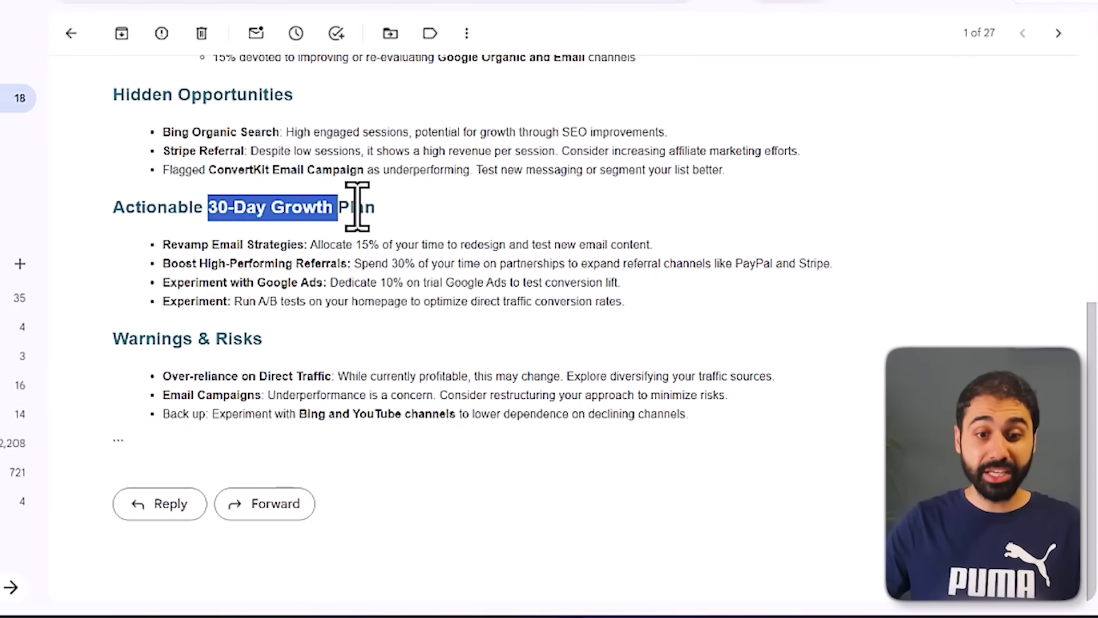
{"action": "left_click", "coordinate": [392, 204]}
{"action": "left_click_drag", "start_coordinate": [146, 338], "coordinate": [255, 338]}
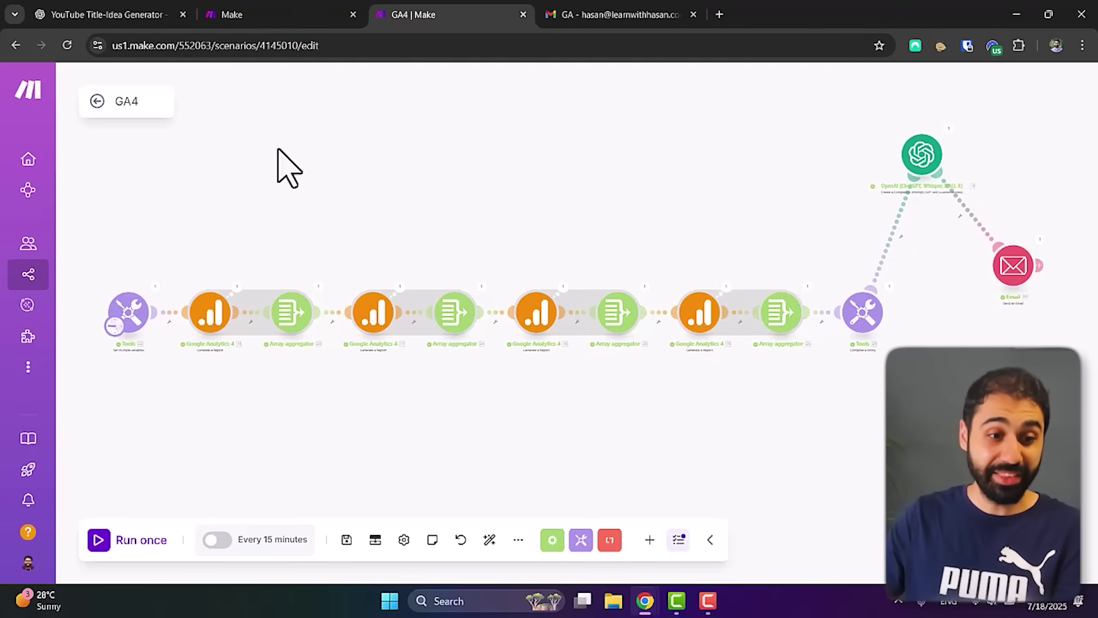
Rearrange the Google Analytics 4 nodes, staggering them above and below the row
{"action": "mouse_move", "coordinate": [35, 263]}
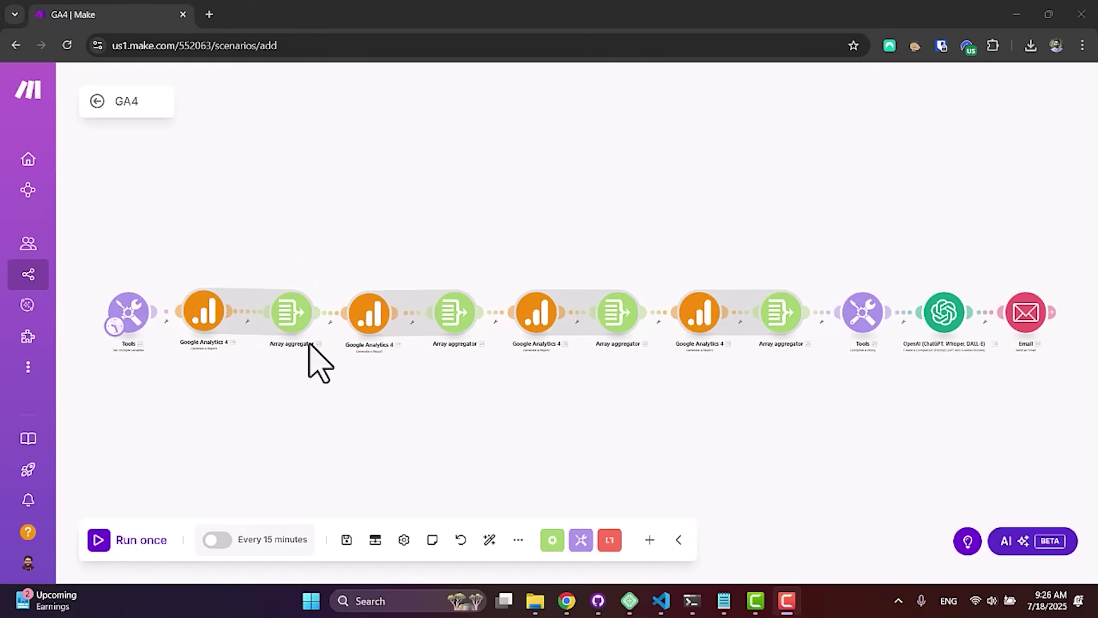
{"action": "left_click", "coordinate": [318, 361]}
{"action": "scroll", "coordinate": [338, 298], "scroll_direction": "down", "scroll_amount": 2}
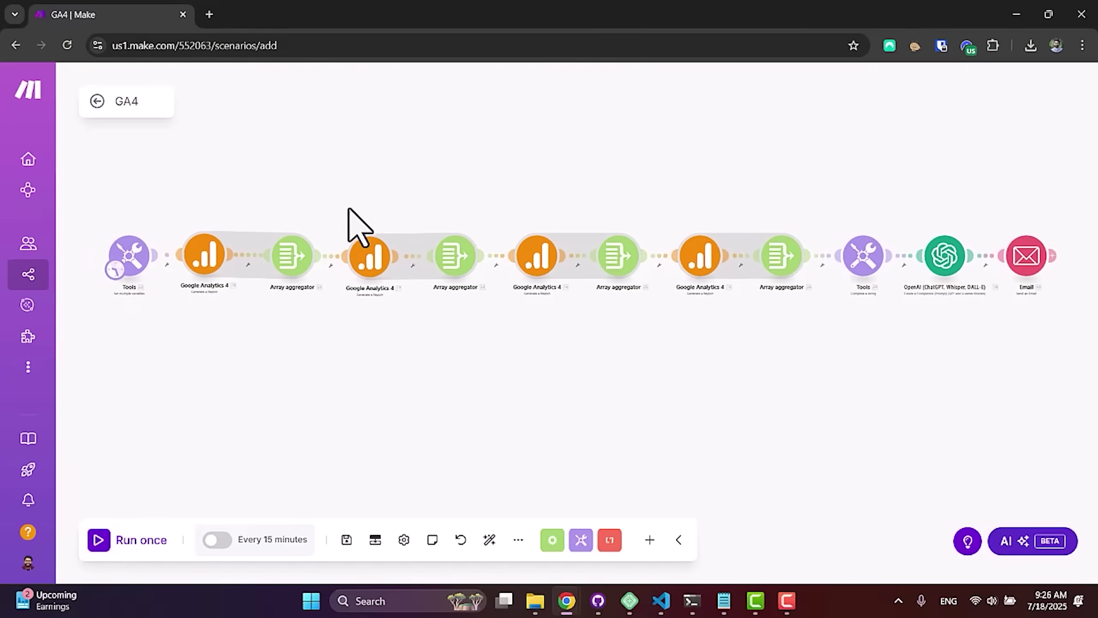
{"action": "mouse_move", "coordinate": [202, 269]}
{"action": "left_mouse_down"}
{"action": "mouse_move", "coordinate": [202, 294]}
{"action": "mouse_move", "coordinate": [203, 201]}
{"action": "mouse_move", "coordinate": [204, 278]}
{"action": "left_mouse_up"}
{"action": "left_click_drag", "start_coordinate": [342, 287], "coordinate": [334, 357]}
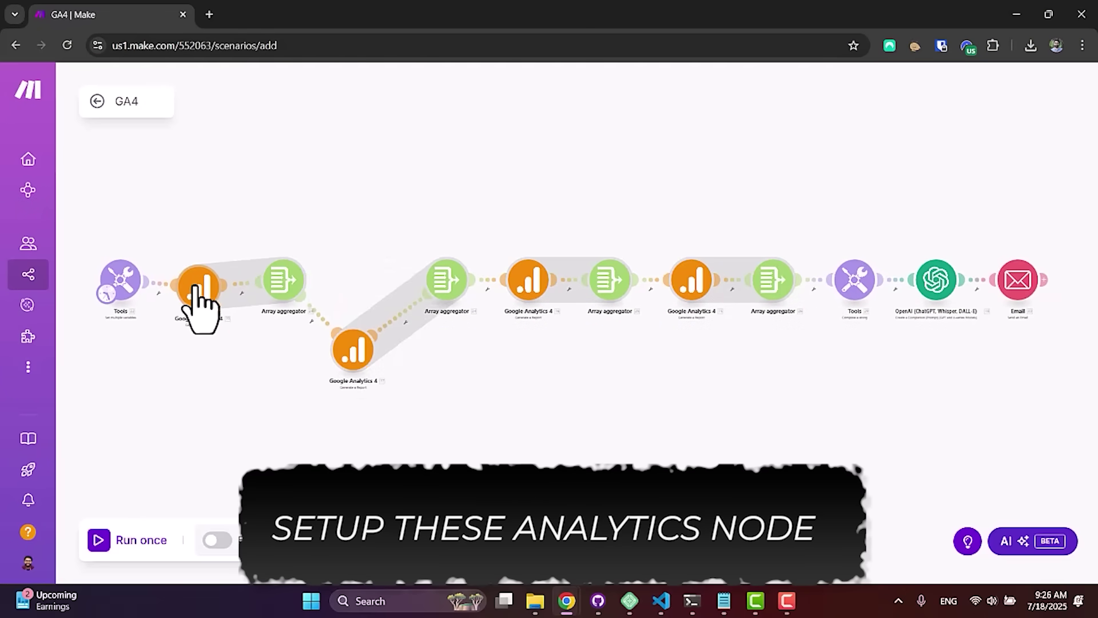
{"action": "left_click_drag", "start_coordinate": [195, 289], "coordinate": [191, 220]}
{"action": "left_click_drag", "start_coordinate": [352, 358], "coordinate": [356, 366]}
{"action": "left_click_drag", "start_coordinate": [522, 295], "coordinate": [523, 195]}
{"action": "left_click_drag", "start_coordinate": [691, 283], "coordinate": [697, 366]}
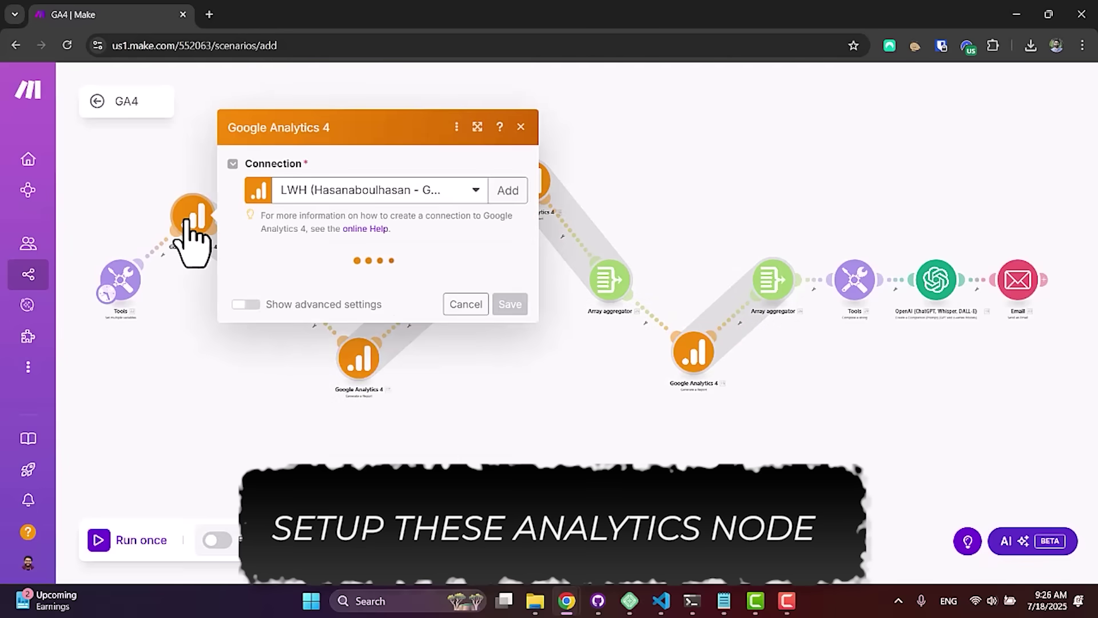
Start a new Google Analytics 4 connection and focus its empty Property ID field
{"action": "left_click", "coordinate": [422, 158]}
{"action": "left_click", "coordinate": [422, 160]}
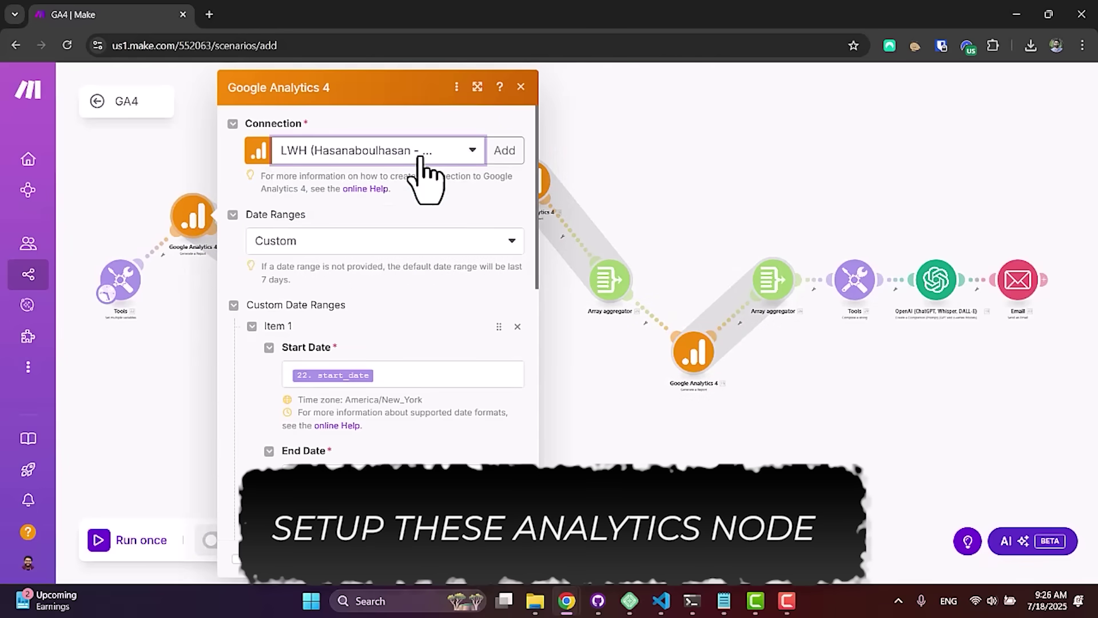
{"action": "left_click", "coordinate": [505, 150]}
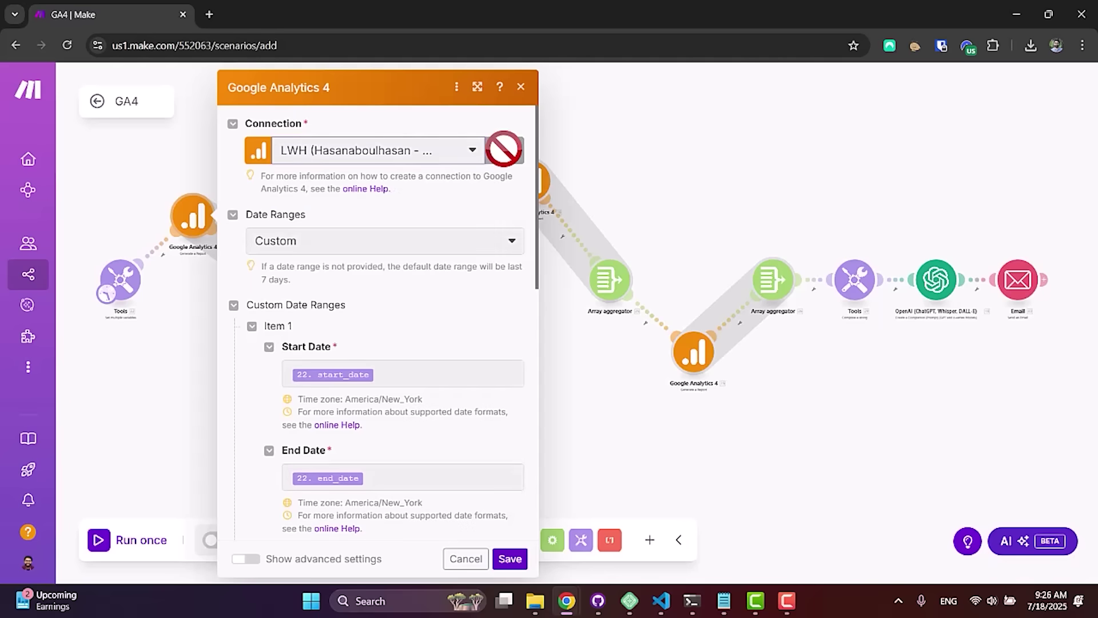
{"action": "left_click", "coordinate": [633, 215]}
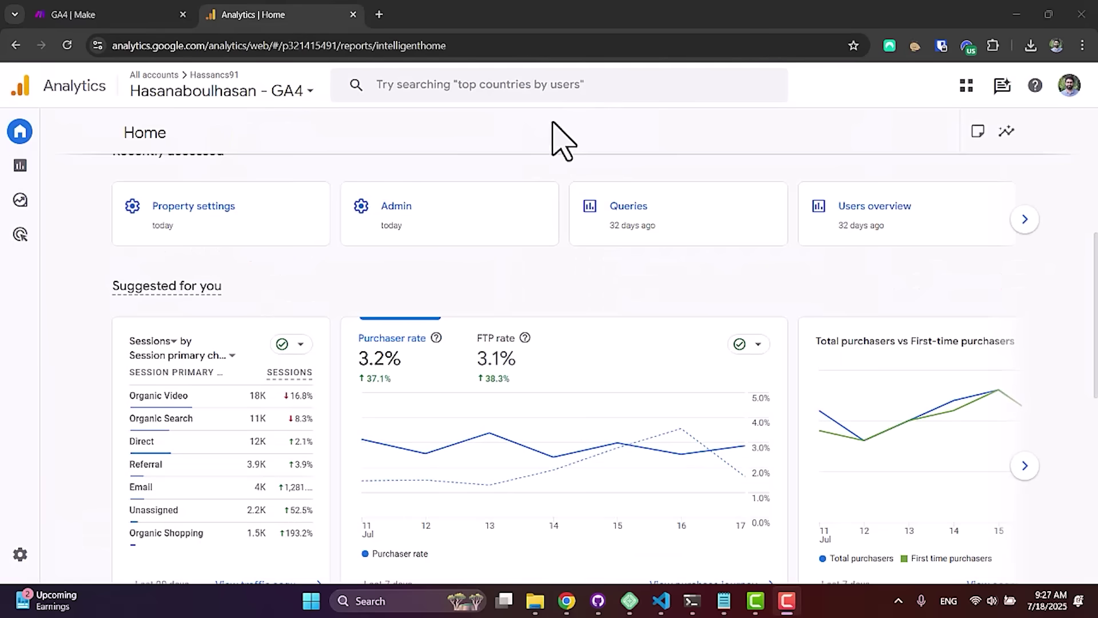
Copy the GA4 property ID from Admin > Property details, then return to Make
{"action": "left_click", "coordinate": [20, 556]}
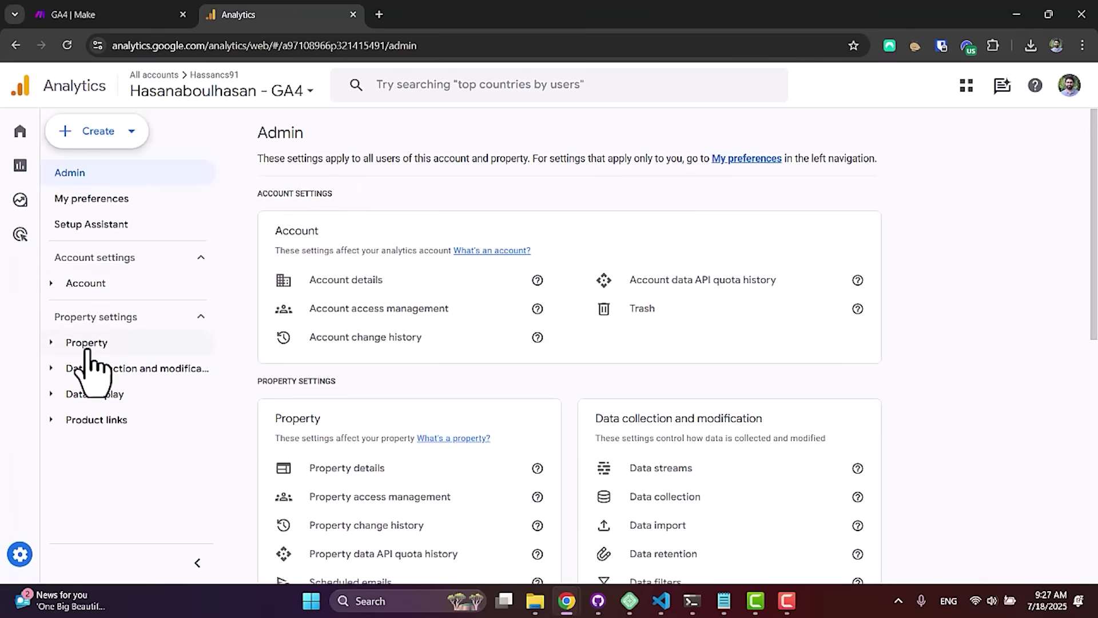
{"action": "left_click", "coordinate": [87, 346]}
{"action": "left_click", "coordinate": [129, 370]}
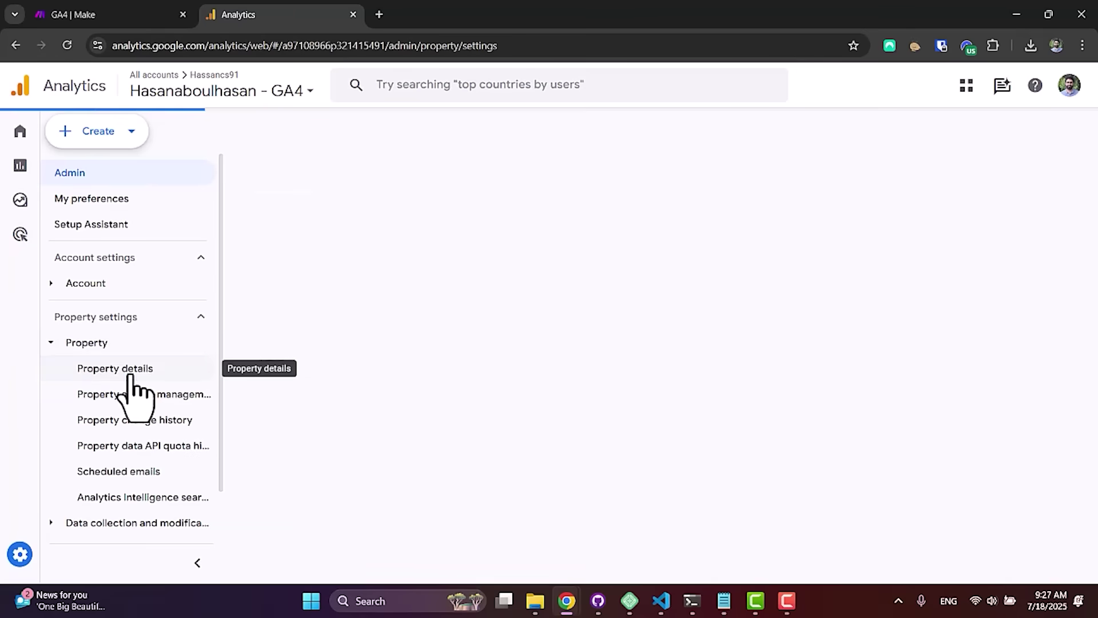
{"action": "left_click", "coordinate": [1028, 185]}
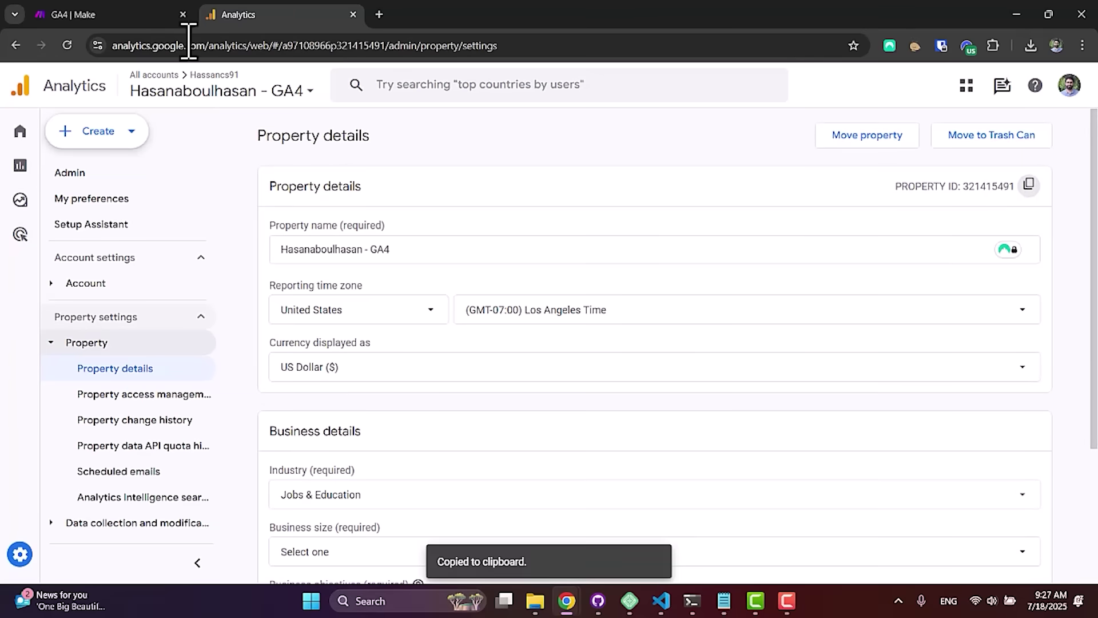
{"action": "key", "text": "ctrl+Tab"}
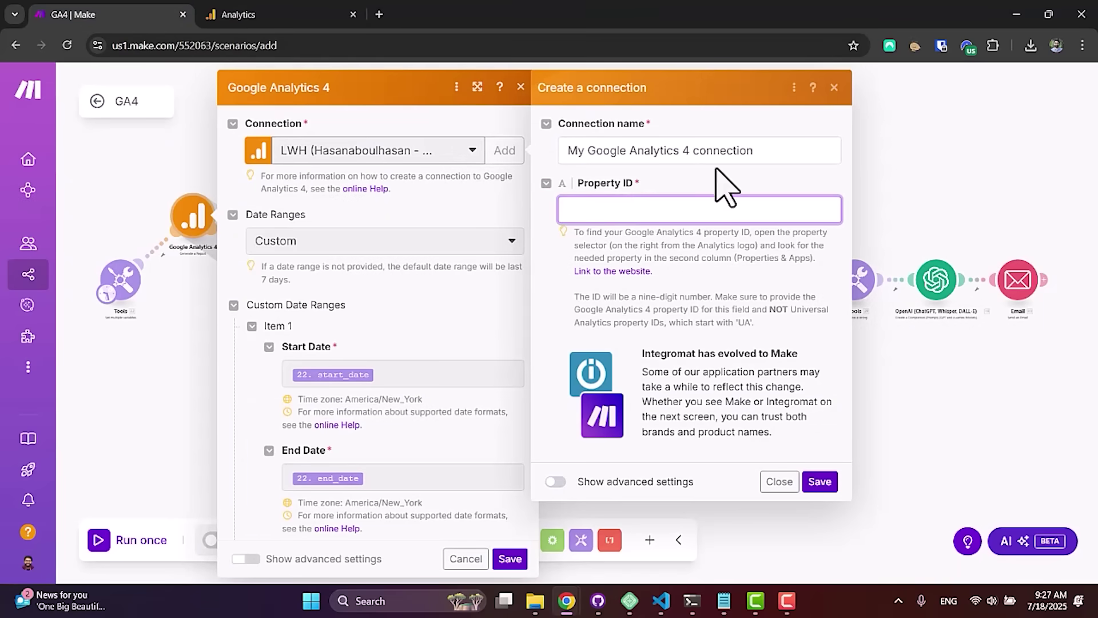
Close the connection and GA4 panels without a new connection, and raise the OpenAI module
{"action": "left_click", "coordinate": [835, 88]}
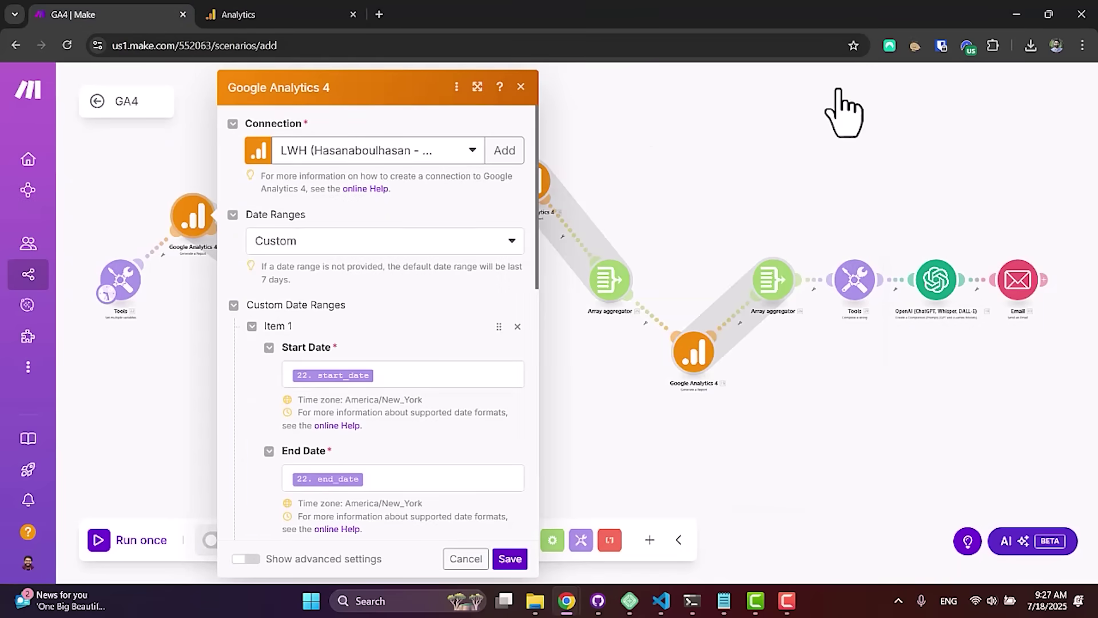
{"action": "left_click", "coordinate": [520, 88]}
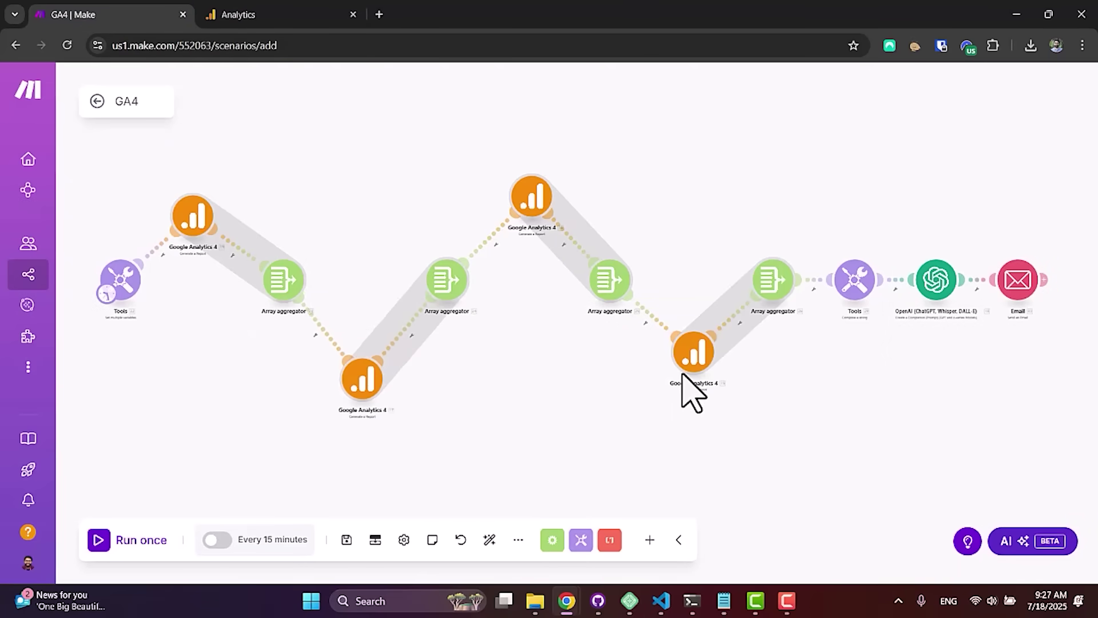
{"action": "left_click_drag", "start_coordinate": [936, 285], "coordinate": [924, 210]}
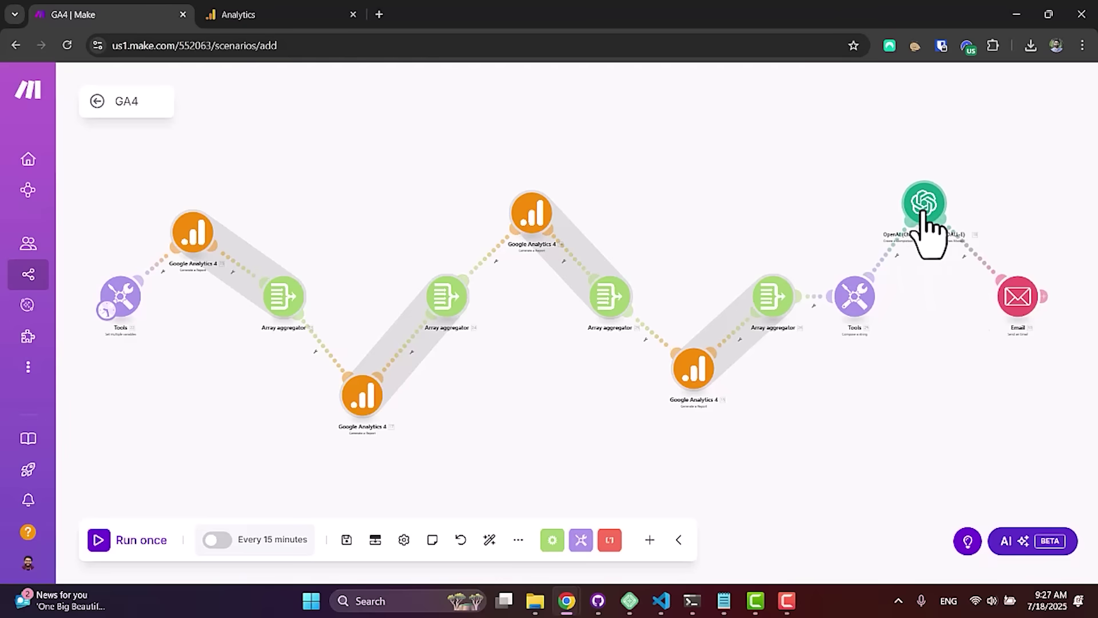
Review the OpenAI module's Text Content prompt, including its HTML styling paragraph, then close it
{"action": "left_click", "coordinate": [737, 154]}
{"action": "left_click", "coordinate": [735, 154]}
{"action": "scroll", "coordinate": [744, 166], "scroll_direction": "down", "scroll_amount": 6}
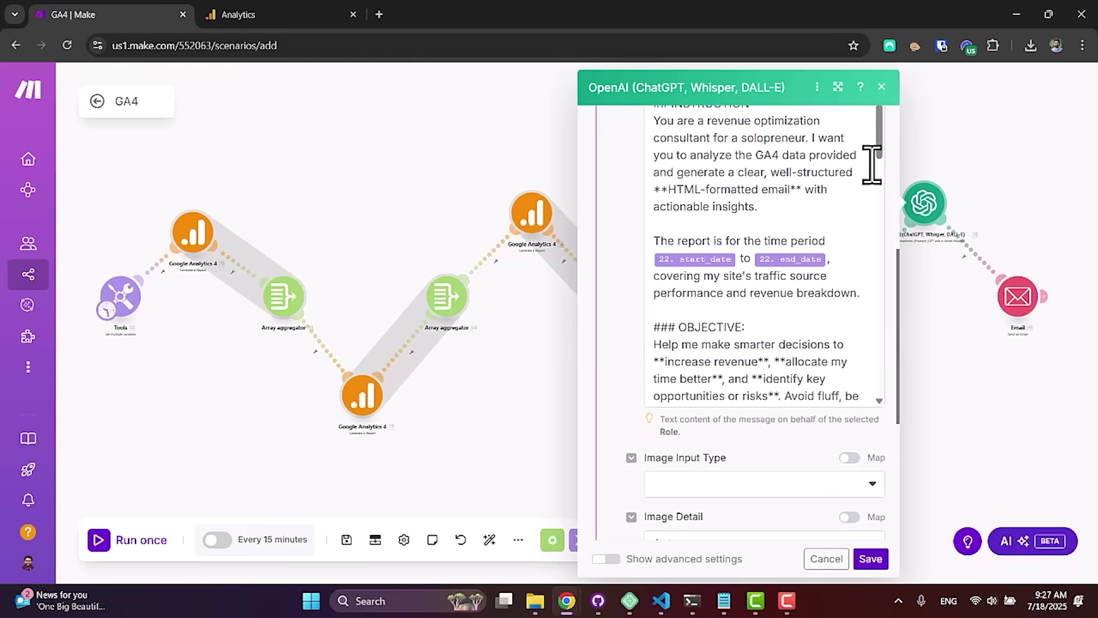
{"action": "left_click_drag", "start_coordinate": [887, 184], "coordinate": [864, 393]}
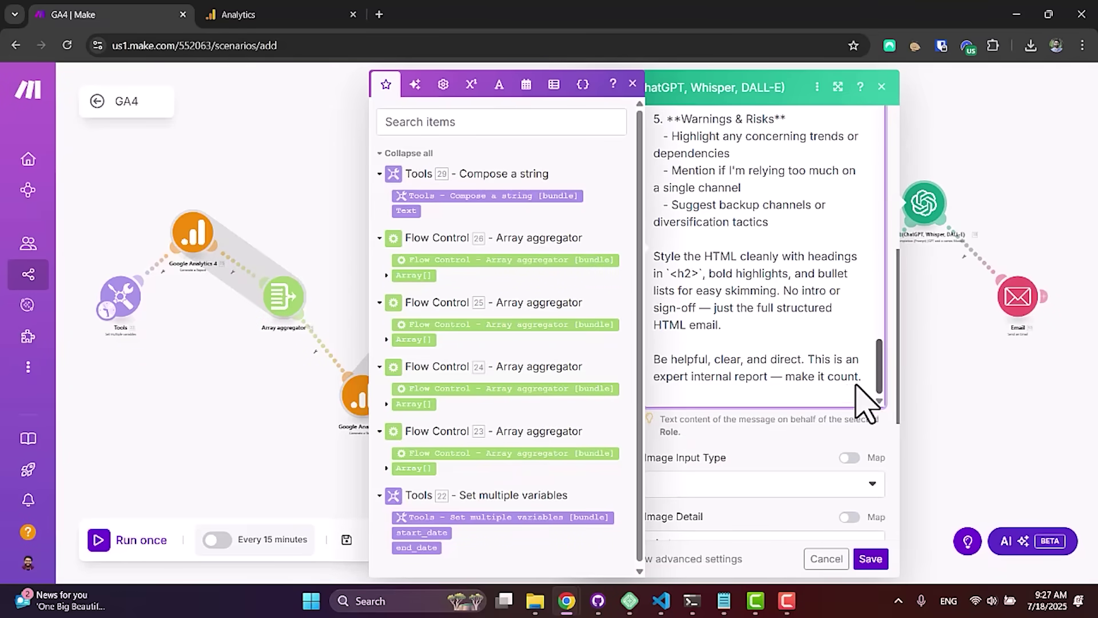
{"action": "left_click_drag", "start_coordinate": [760, 331], "coordinate": [654, 263]}
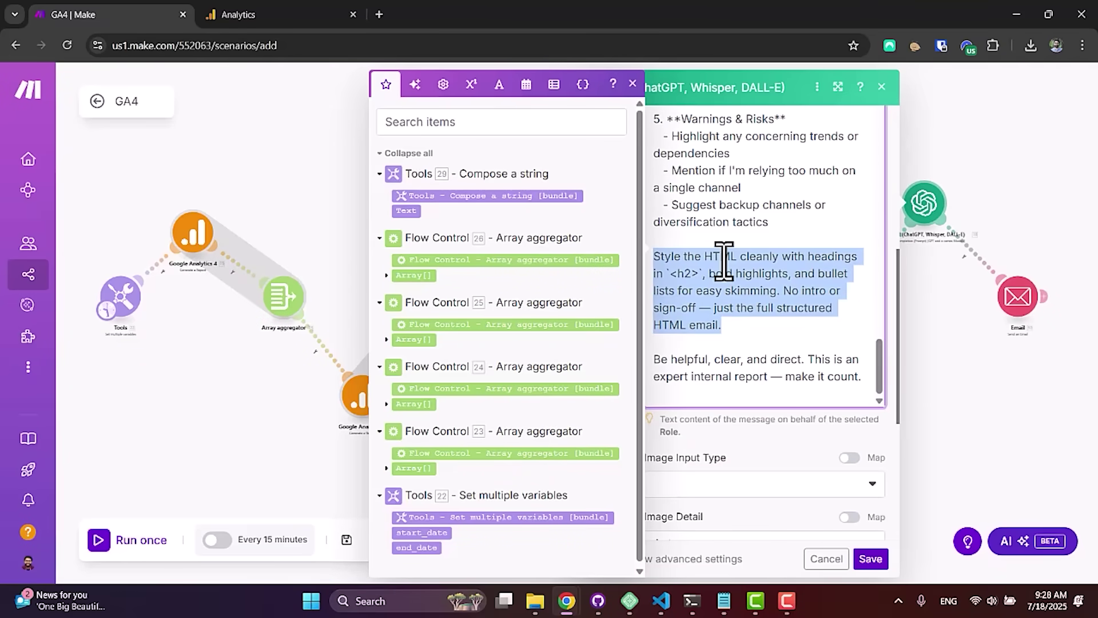
{"action": "left_click", "coordinate": [1007, 318]}
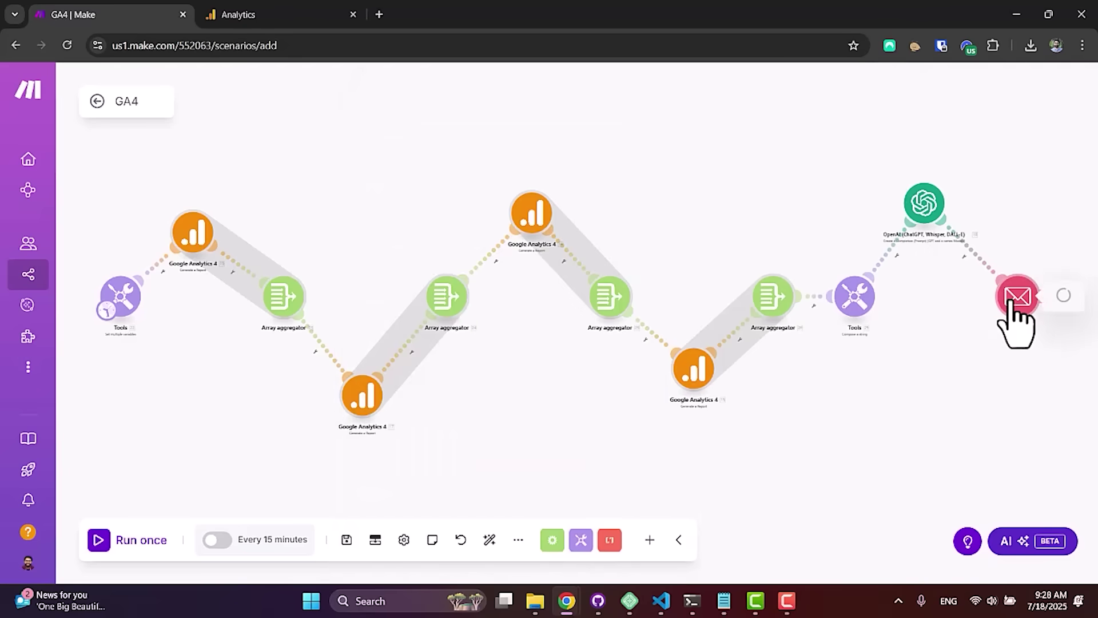
{"action": "left_click", "coordinate": [878, 393]}
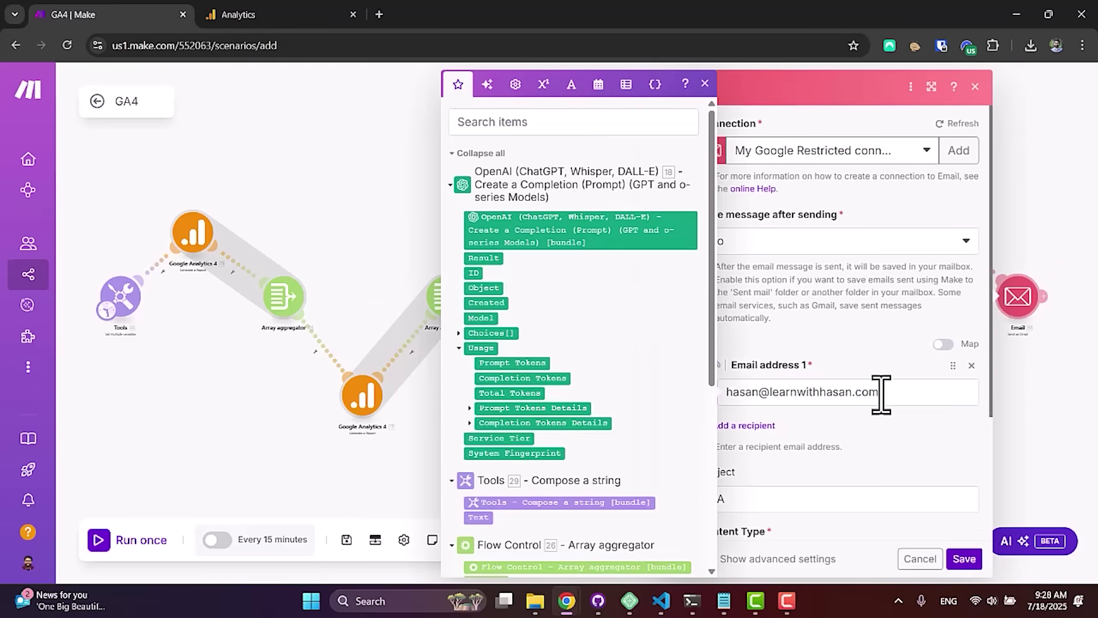
{"action": "left_click_drag", "start_coordinate": [878, 392], "coordinate": [718, 392]}
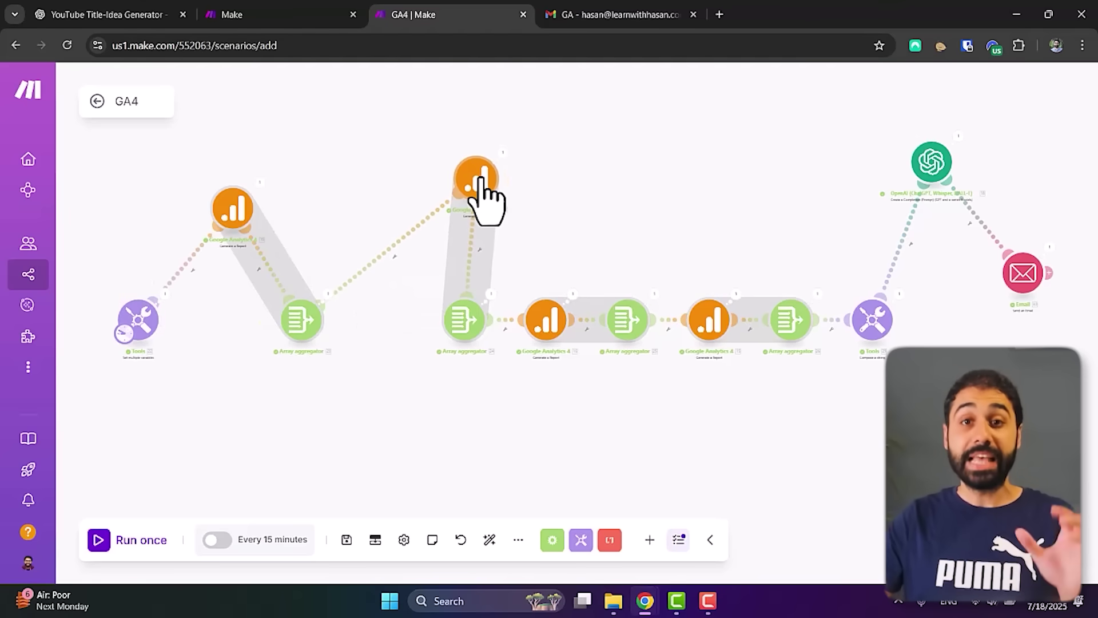
{"action": "left_click_drag", "start_coordinate": [482, 182], "coordinate": [473, 184]}
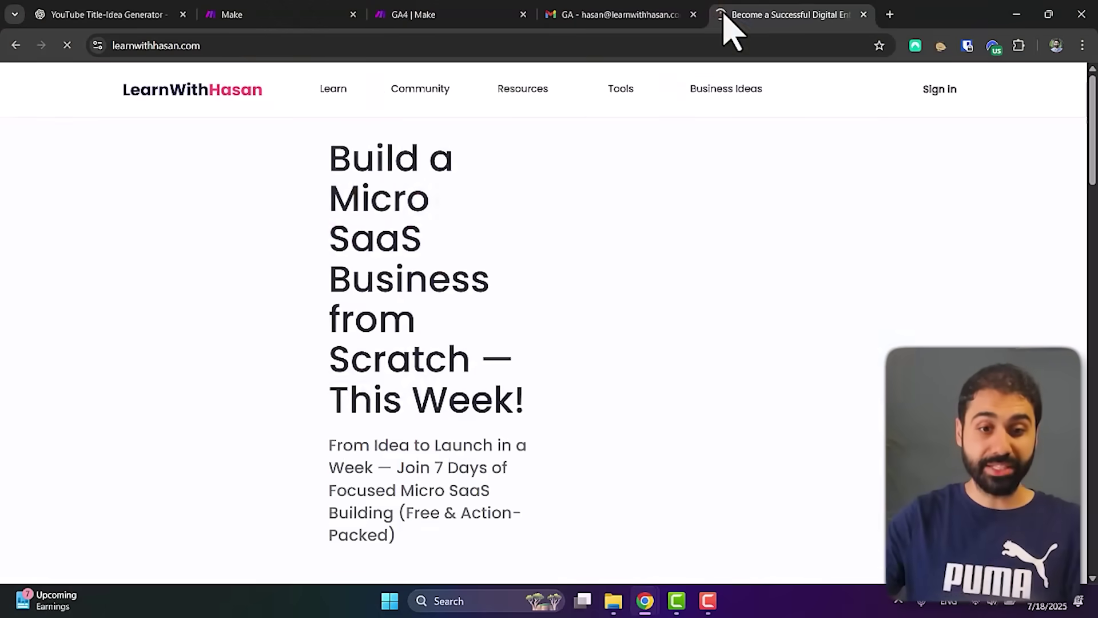
{"action": "mouse_move", "coordinate": [497, 97]}
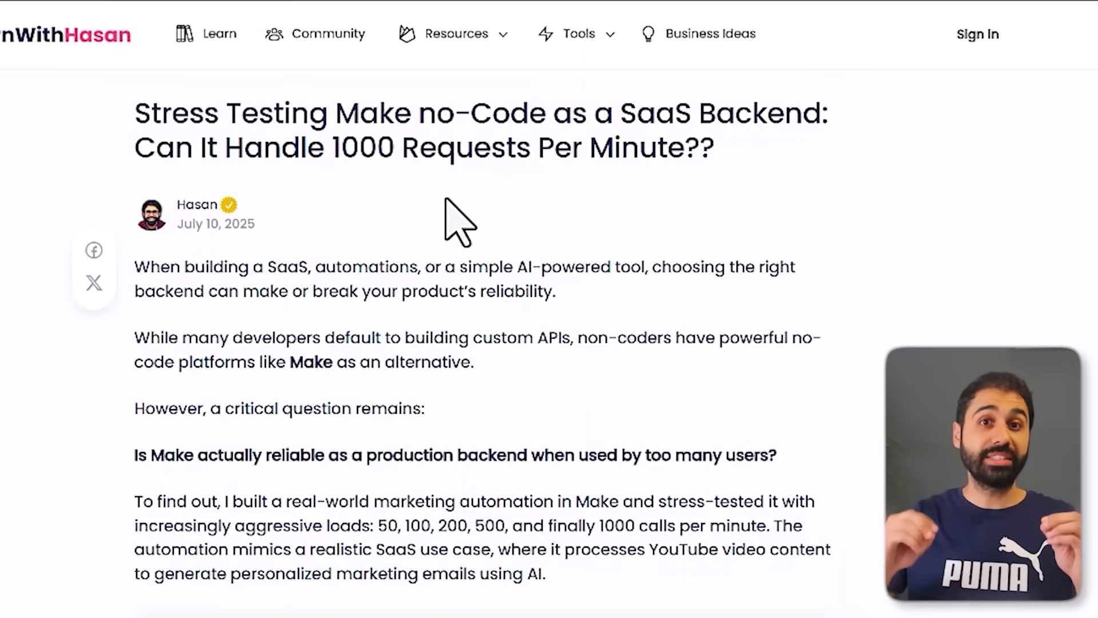
{"action": "left_click_drag", "start_coordinate": [337, 145], "coordinate": [683, 157]}
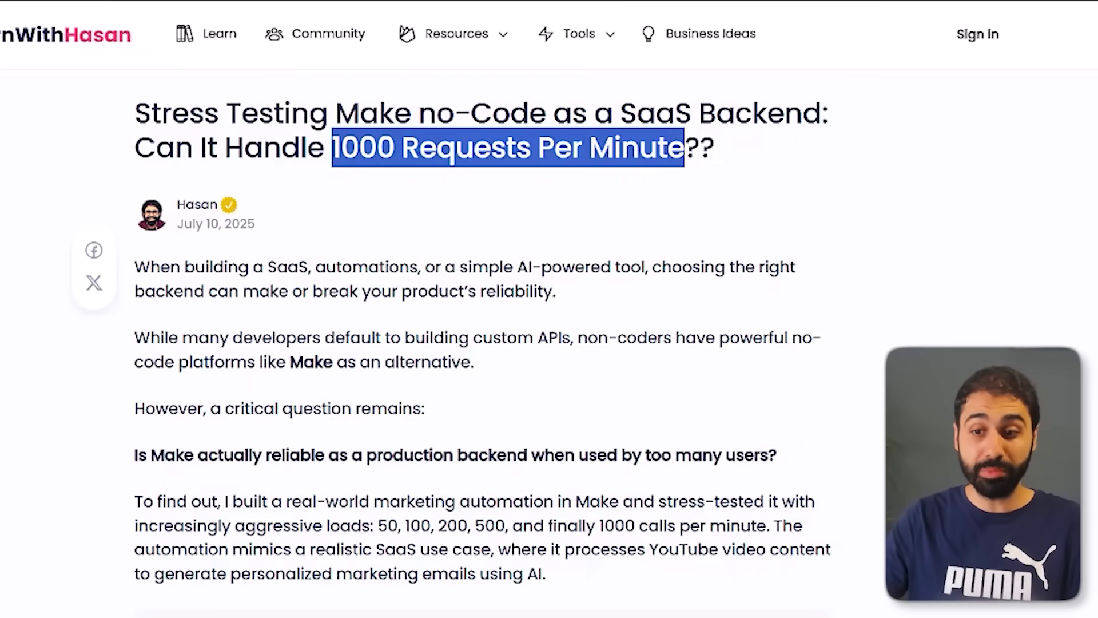
{"action": "scroll", "coordinate": [287, 250], "scroll_direction": "down", "scroll_amount": 20}
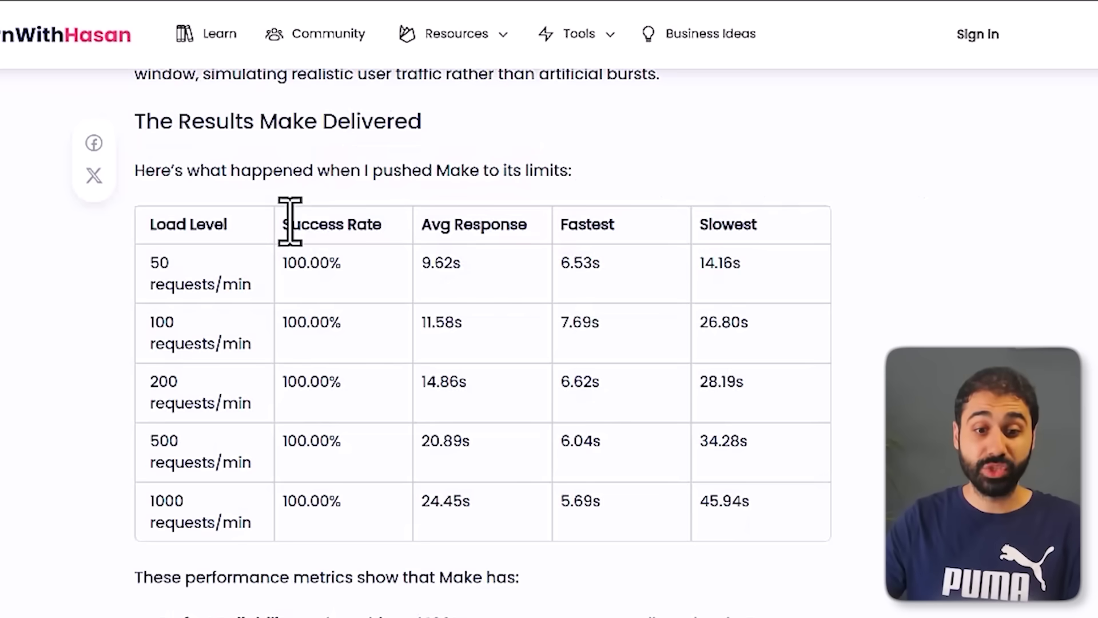
{"action": "left_click_drag", "start_coordinate": [284, 262], "coordinate": [350, 255]}
{"action": "left_click", "coordinate": [349, 256]}
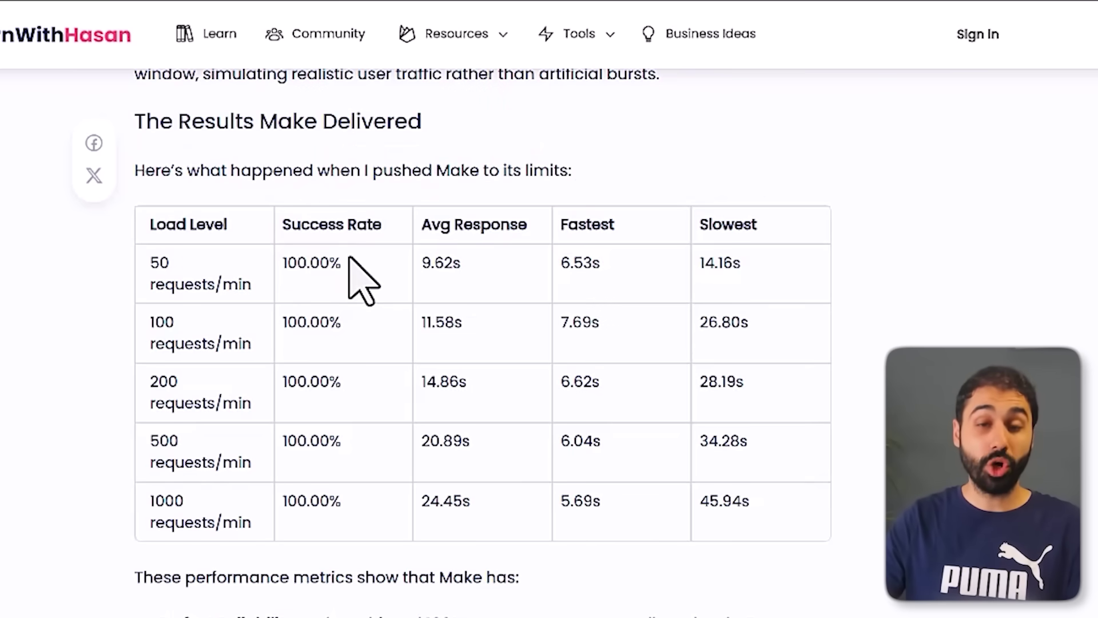
{"action": "left_click_drag", "start_coordinate": [148, 262], "coordinate": [267, 287]}
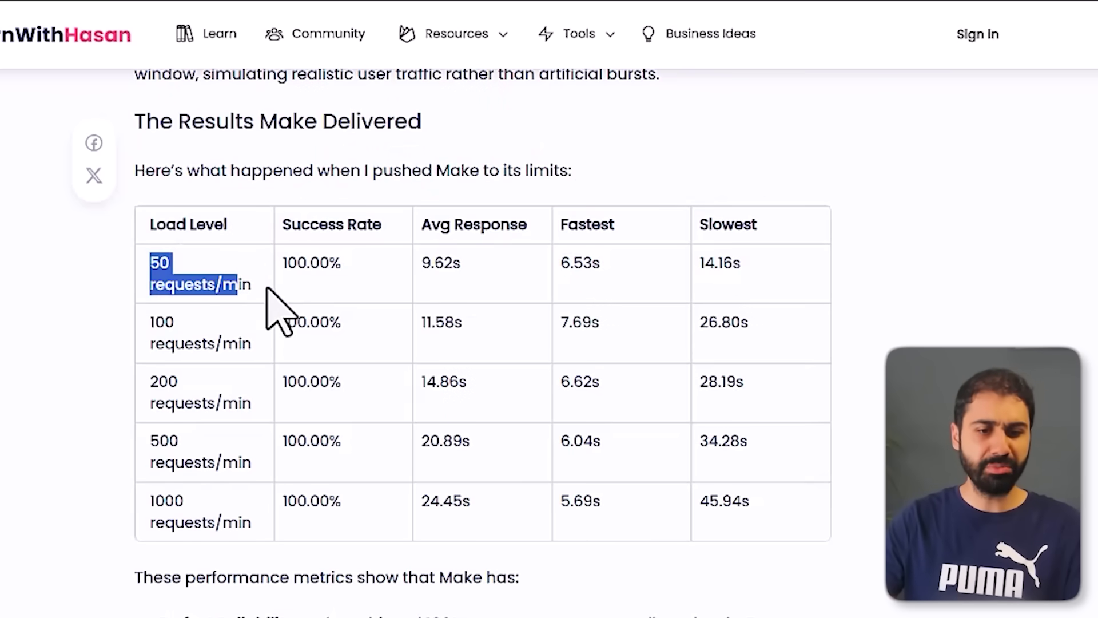
{"action": "left_click_drag", "start_coordinate": [150, 501], "coordinate": [247, 523]}
{"action": "left_click", "coordinate": [248, 522]}
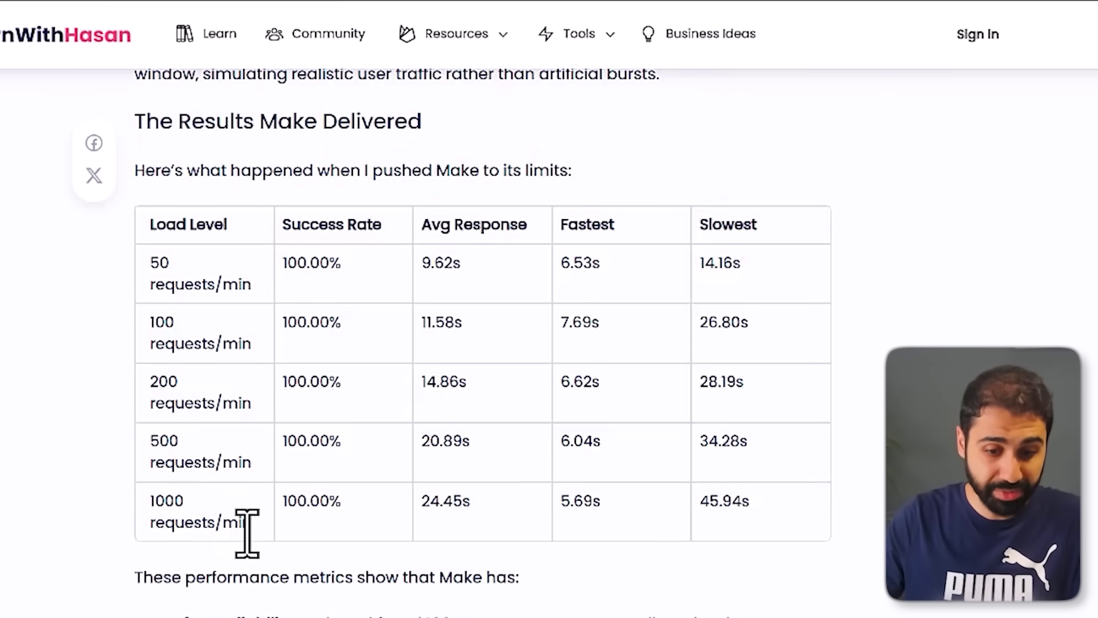
{"action": "scroll", "coordinate": [257, 481], "scroll_direction": "down", "scroll_amount": 5}
{"action": "double_click", "coordinate": [278, 356]}
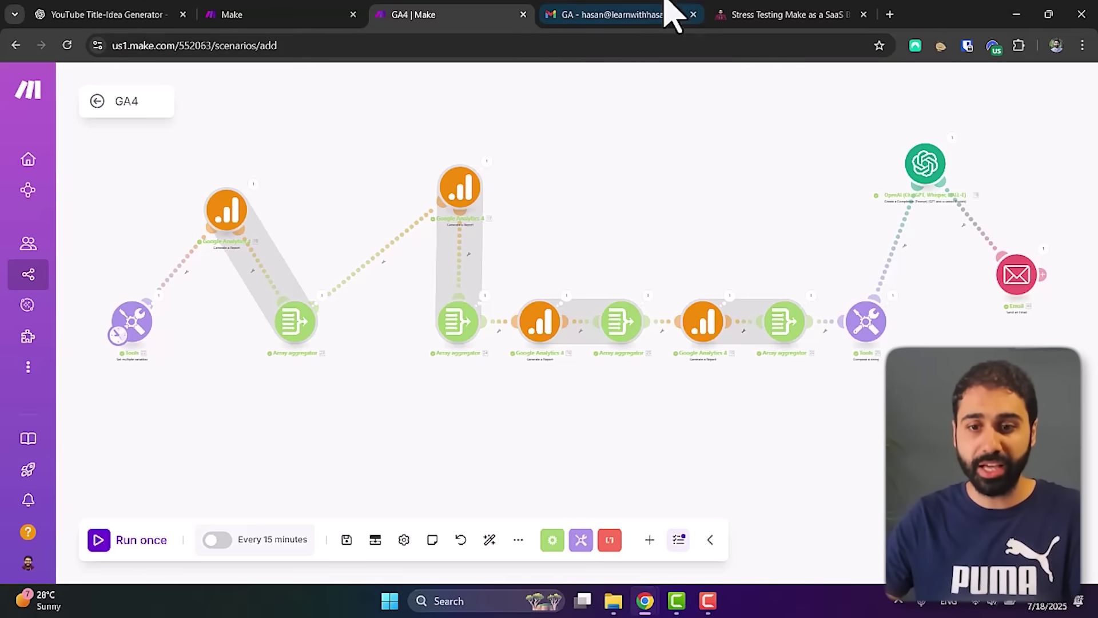
Open the Domain Name Generator from the blog's Tools menu and focus its description field
{"action": "left_click", "coordinate": [764, 15]}
{"action": "mouse_move", "coordinate": [629, 100]}
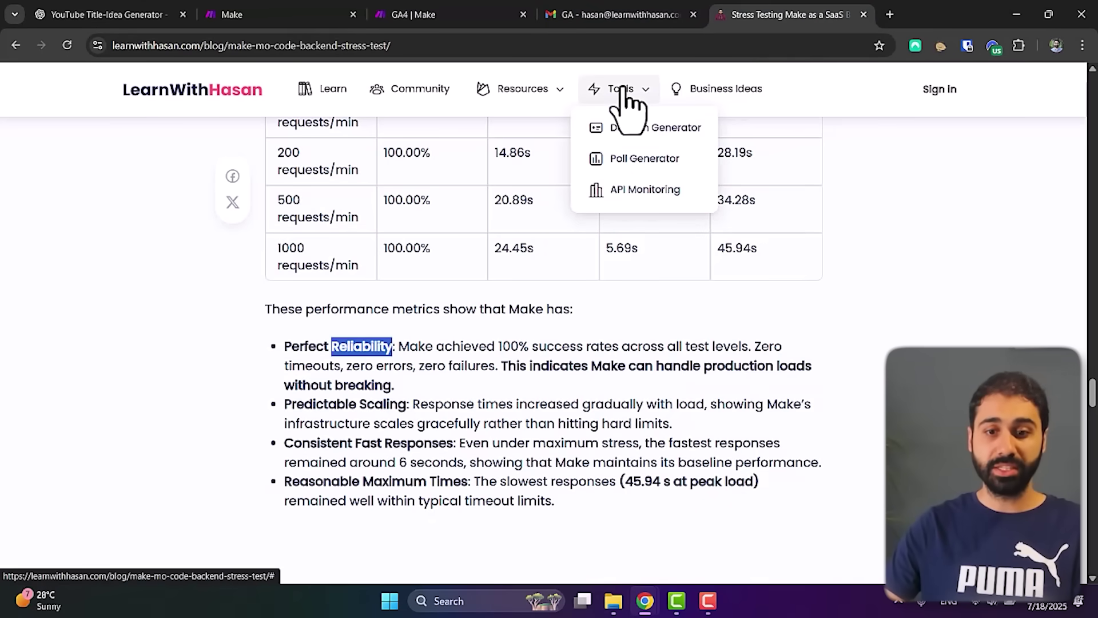
{"action": "left_click", "coordinate": [629, 129]}
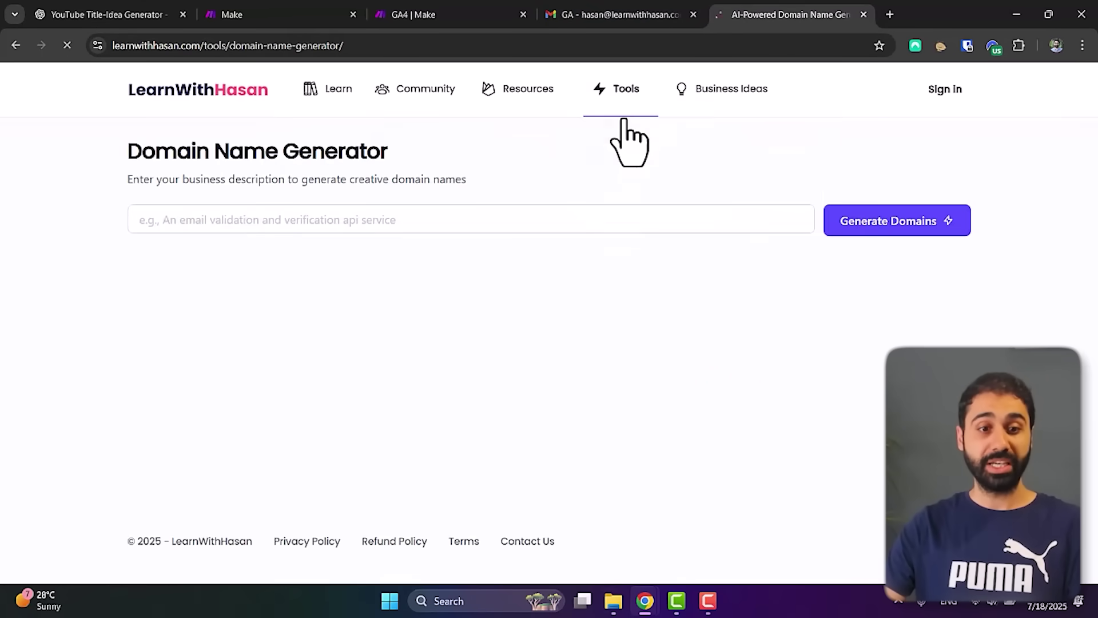
{"action": "left_click", "coordinate": [571, 222]}
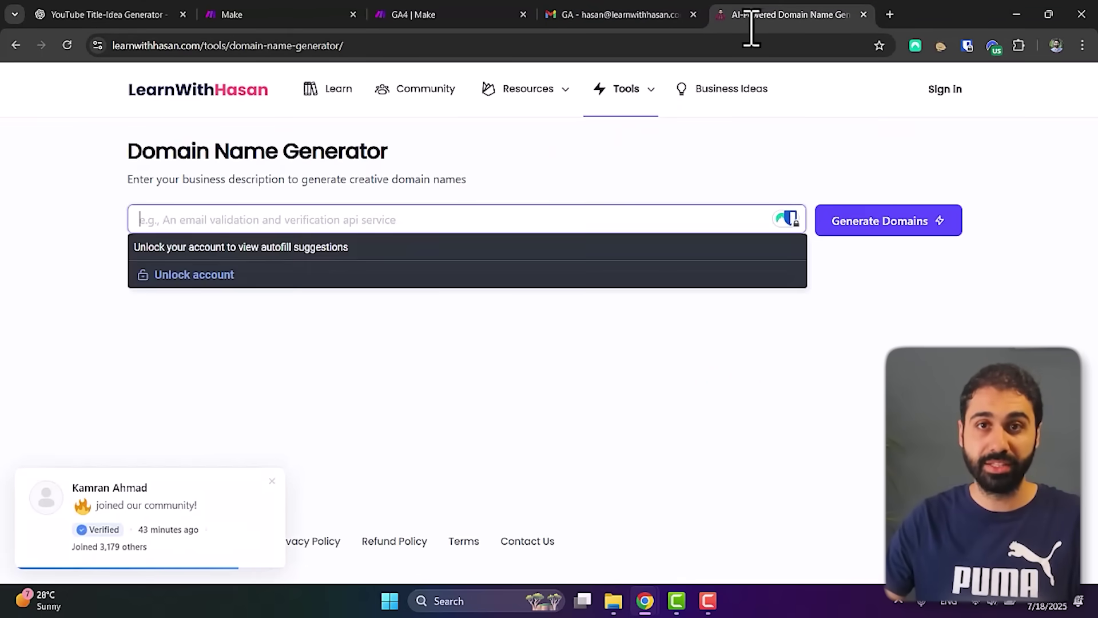
Load promoterkit.com in a new tab and view its tools list
{"action": "right_click", "coordinate": [771, 15]}
{"action": "left_click", "coordinate": [795, 20]}
{"action": "type", "text": "promoterkit.com"}
{"action": "key", "text": "Return"}
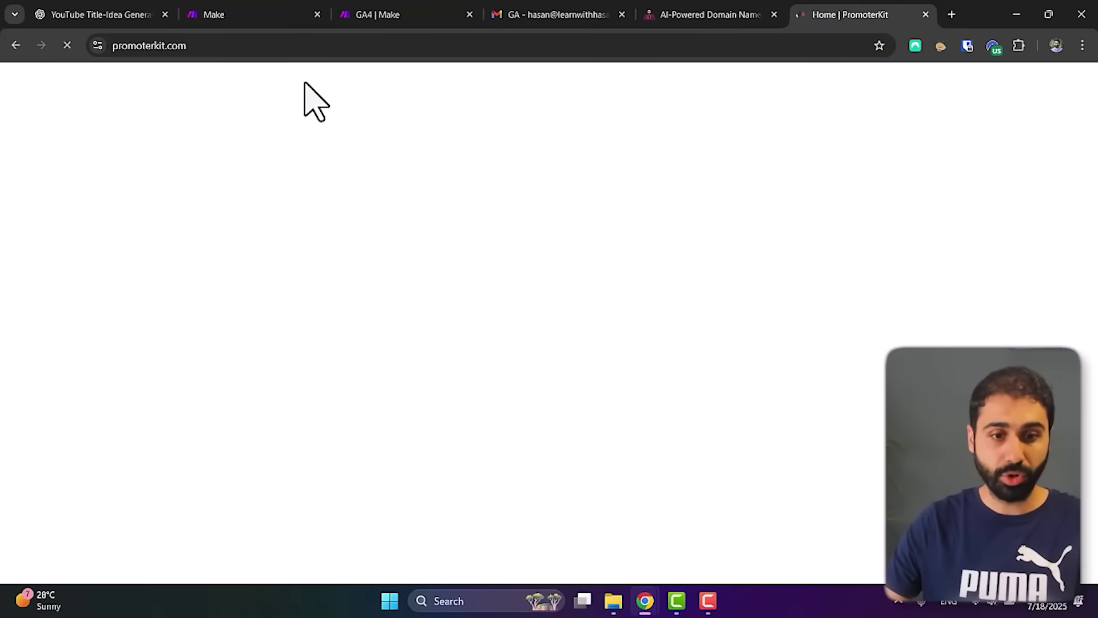
{"action": "left_click", "coordinate": [303, 91]}
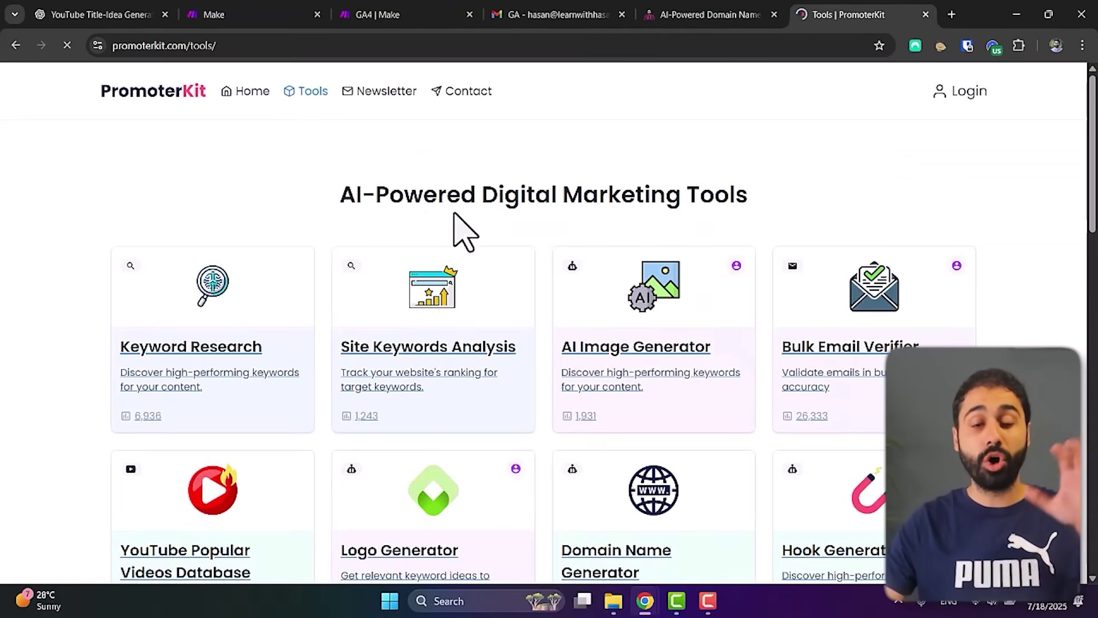
Load the TubeDigest home page in another new tab
{"action": "left_click", "coordinate": [952, 14]}
{"action": "type", "text": "tube"}
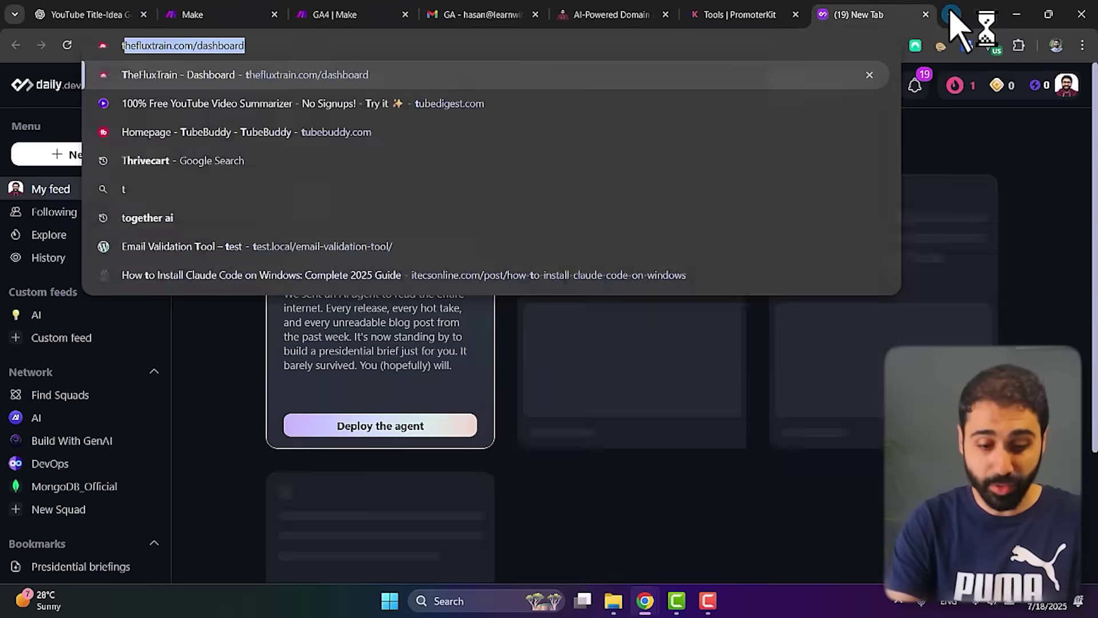
{"action": "key", "text": "Return"}
{"action": "key", "text": "ctrl+l"}
{"action": "type", "text": "tube"}
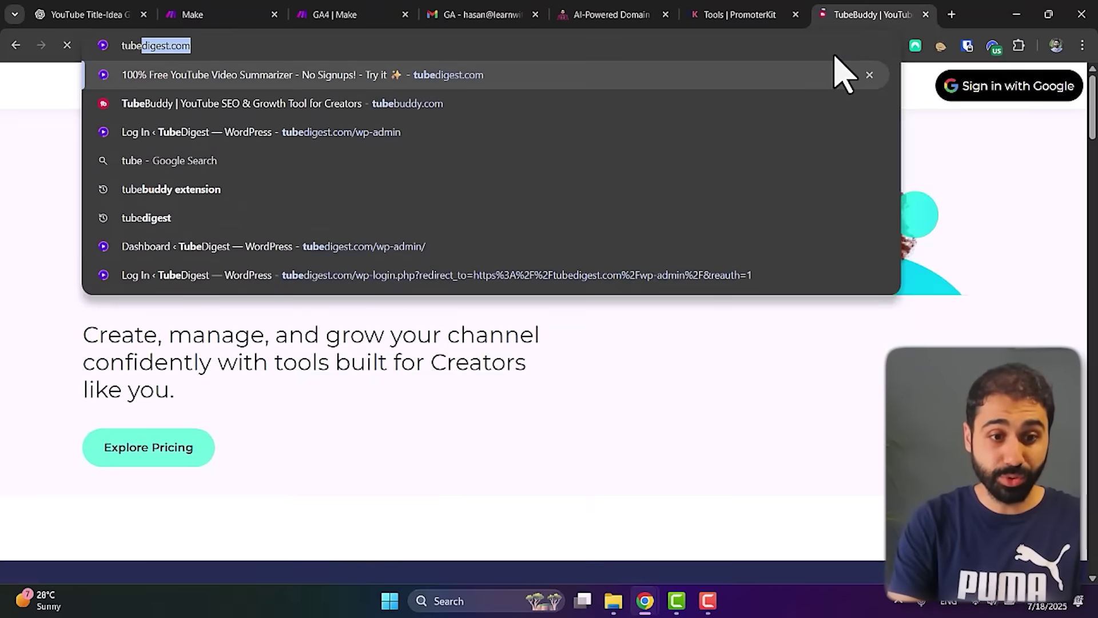
{"action": "key", "text": "Return"}
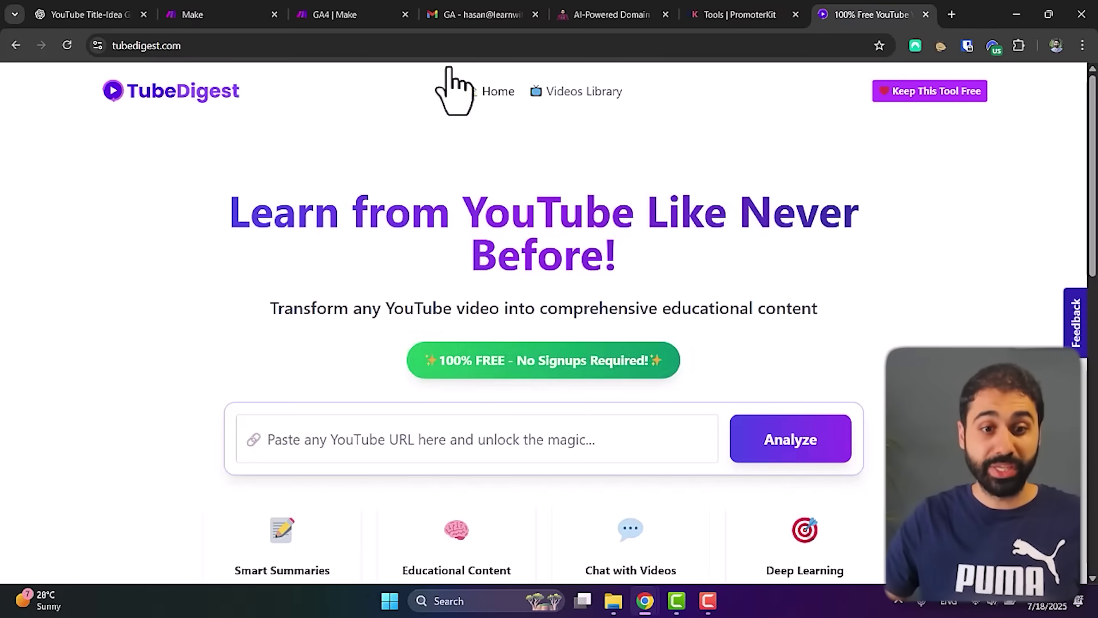
Glance at the GA4 scenario, then open PromoterKit's Free AI Image Generator
{"action": "left_click", "coordinate": [372, 16]}
{"action": "left_click_drag", "start_coordinate": [607, 111], "coordinate": [616, 115]}
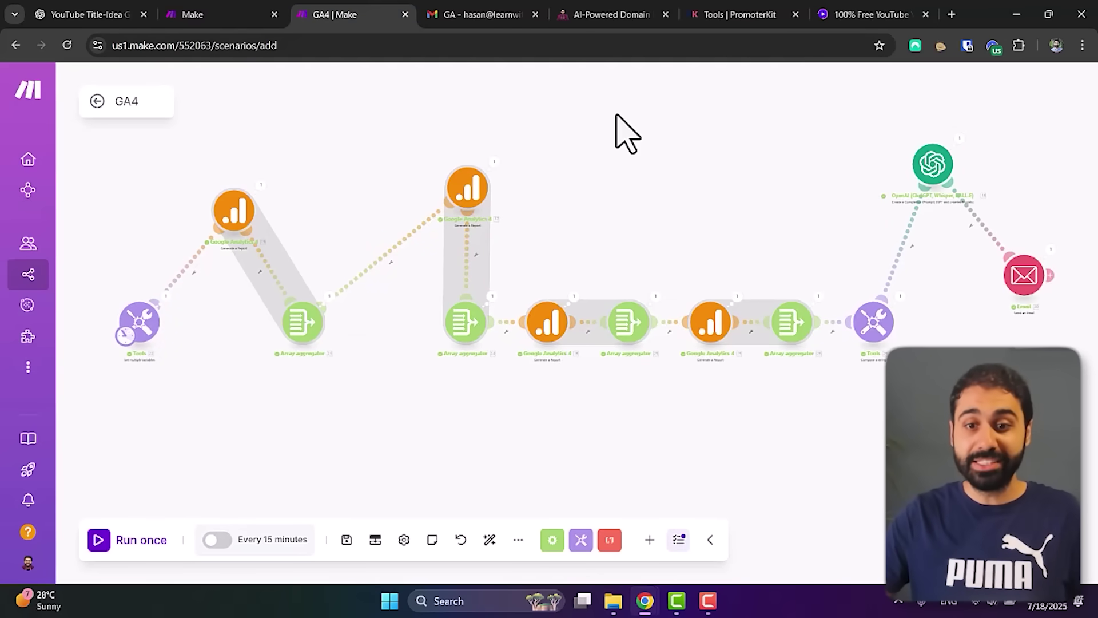
{"action": "left_click", "coordinate": [725, 12]}
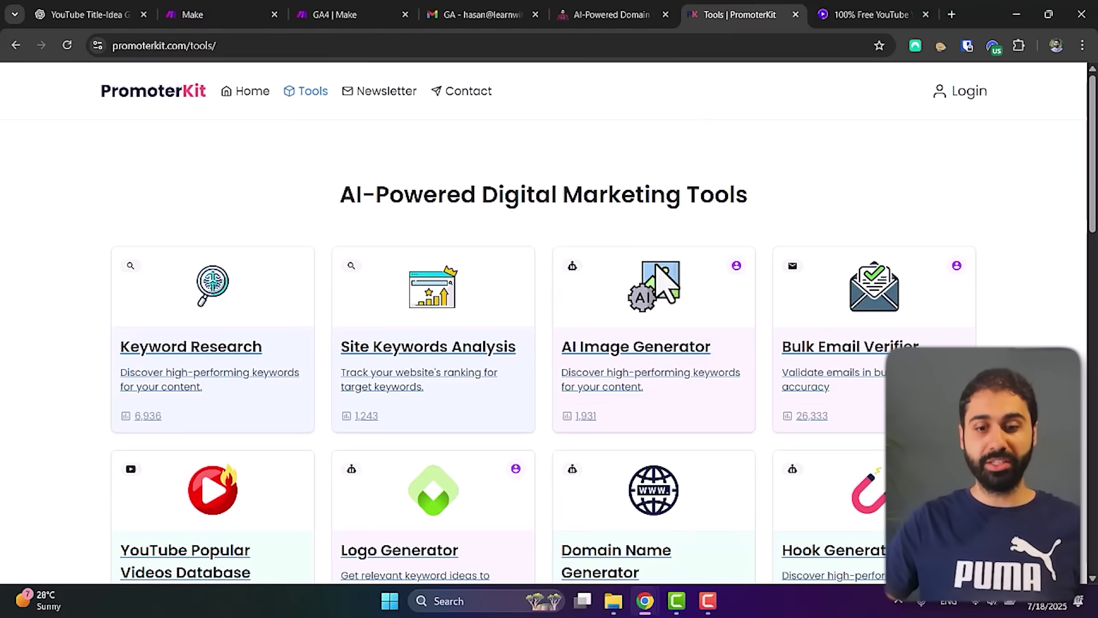
{"action": "left_click", "coordinate": [654, 286]}
{"action": "scroll", "coordinate": [645, 252], "scroll_direction": "down", "scroll_amount": 3}
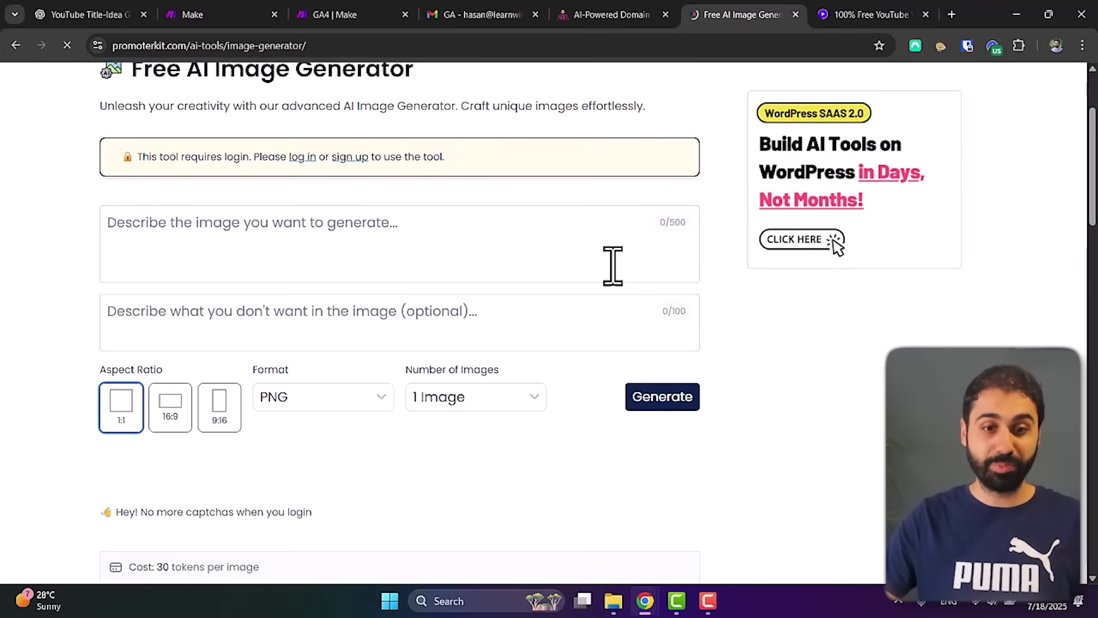
{"action": "scroll", "coordinate": [566, 162], "scroll_direction": "up", "scroll_amount": 1}
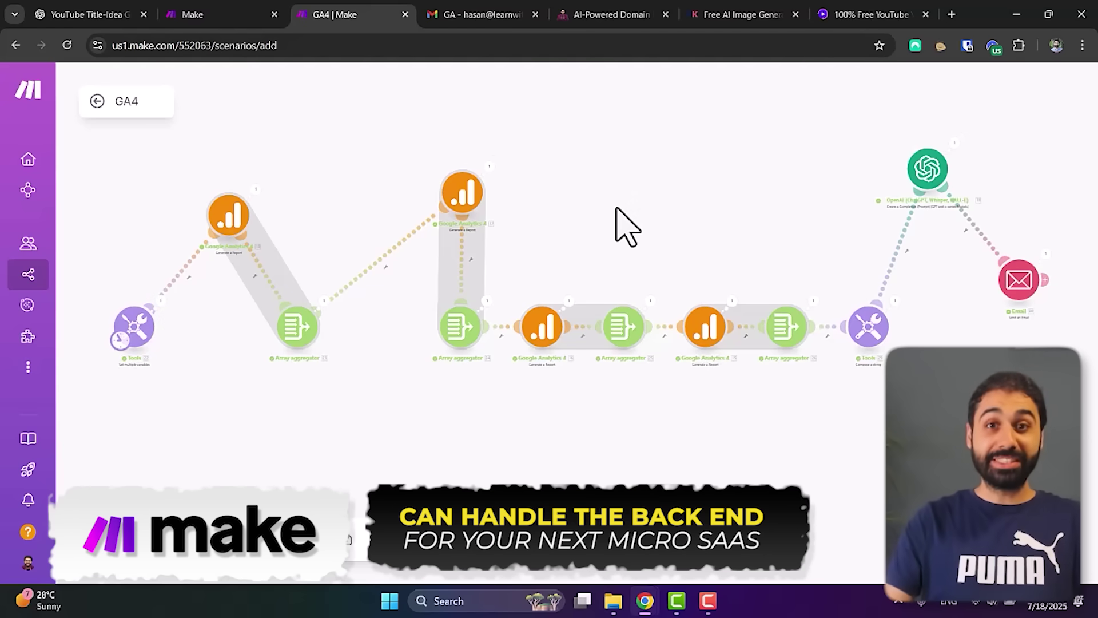
Open Make Grid from the left sidebar's Grid entry
{"action": "left_click", "coordinate": [23, 191]}
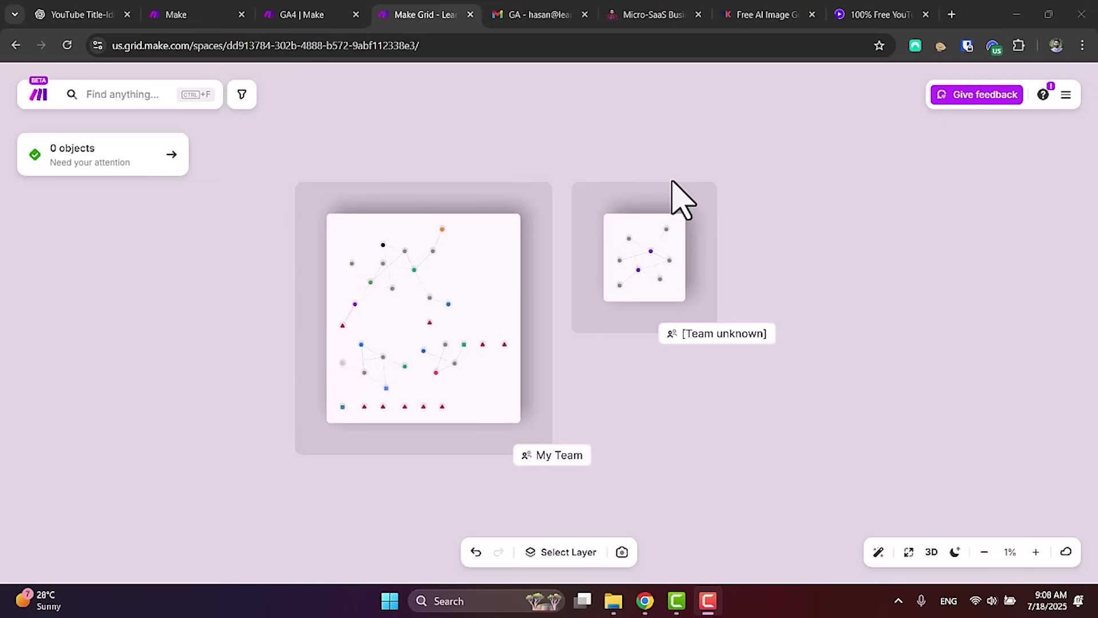
Zoom the map and switch its layer to Operations > Data Transfer (145.9 MB, 30 days)
{"action": "scroll", "coordinate": [681, 196], "scroll_direction": "up", "scroll_amount": 5}
{"action": "scroll", "coordinate": [366, 303], "scroll_direction": "left", "scroll_amount": 5}
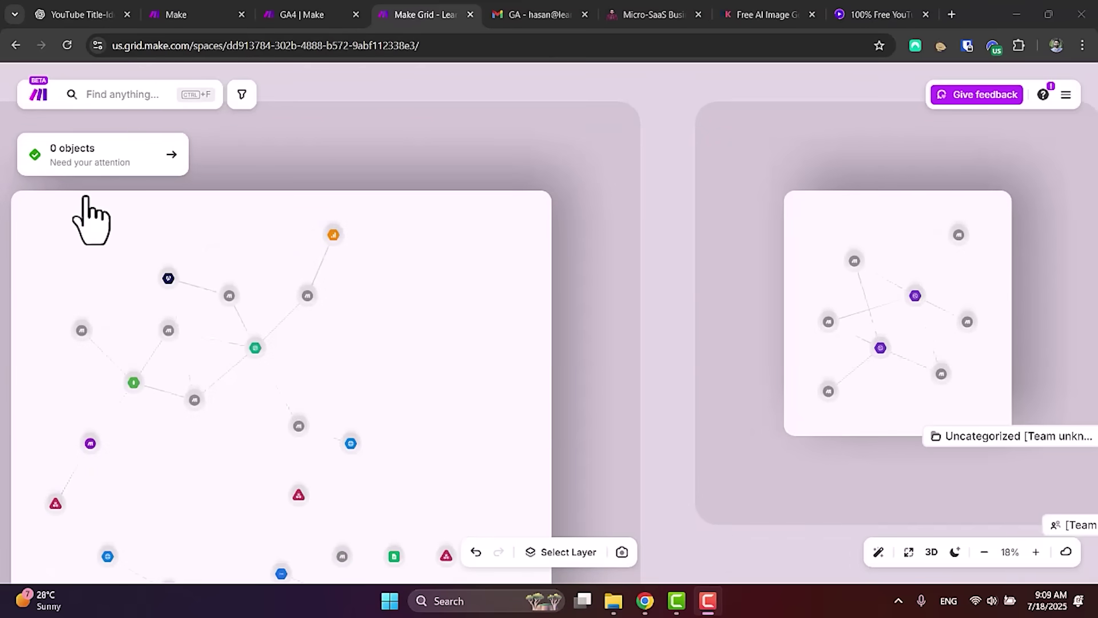
{"action": "left_click", "coordinate": [557, 553]}
{"action": "left_click", "coordinate": [556, 552]}
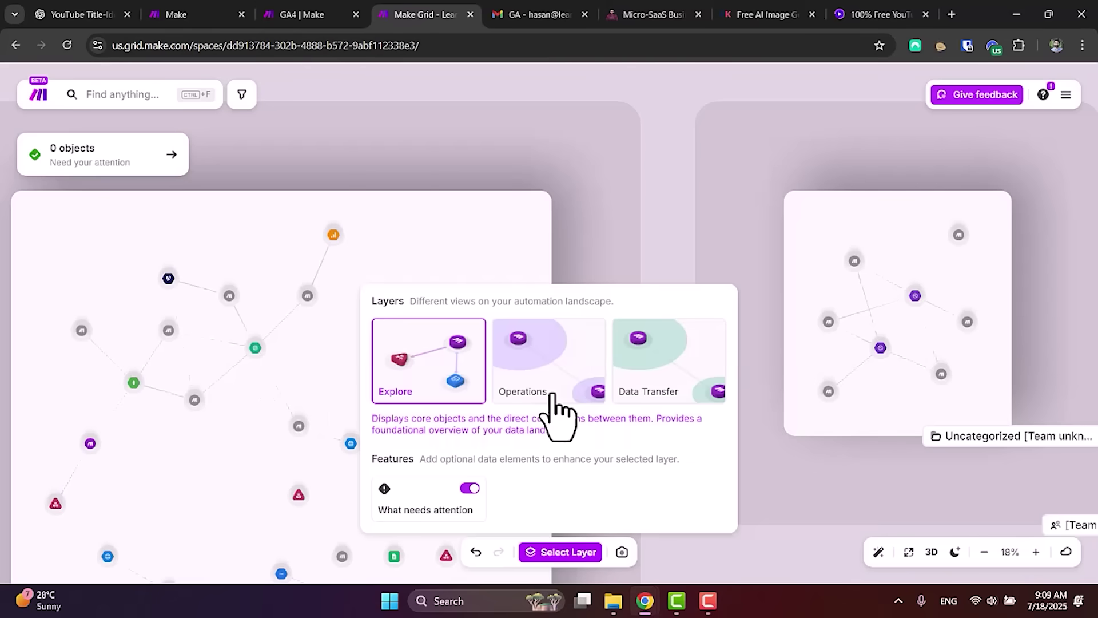
{"action": "left_click", "coordinate": [552, 395]}
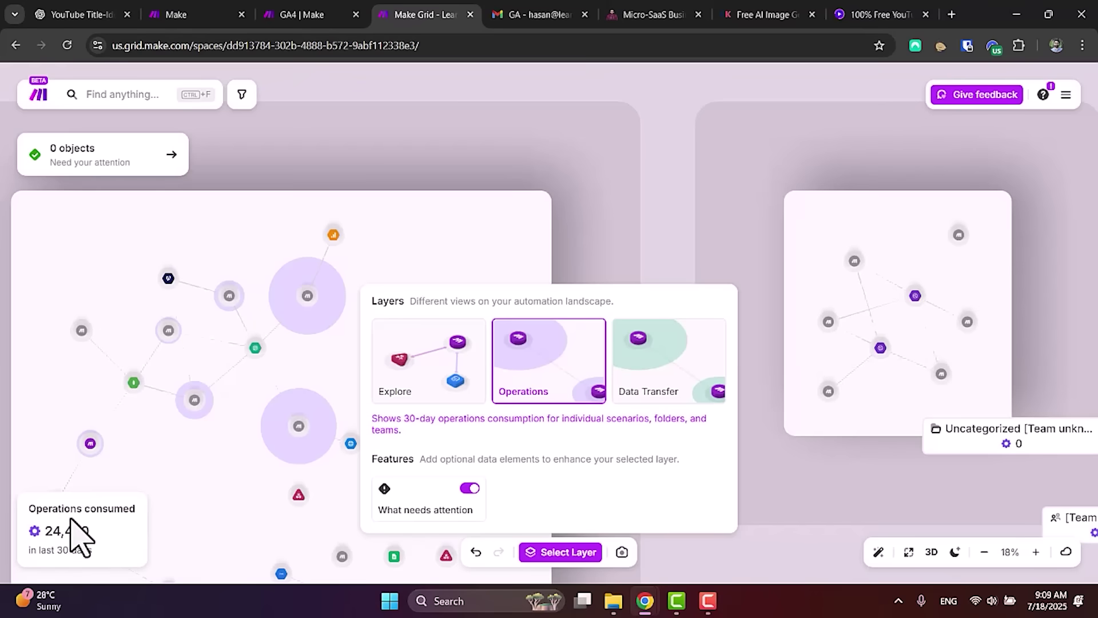
{"action": "left_click", "coordinate": [641, 363]}
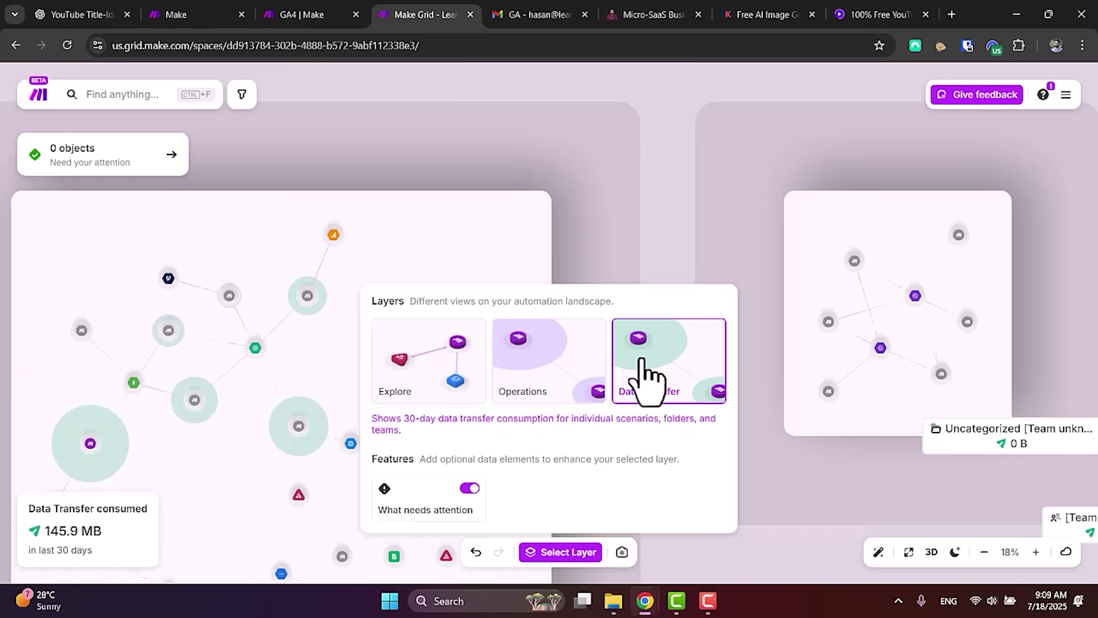
Download a snapshot PNG of the Data Transfer map and switch to the 3D view
{"action": "left_click", "coordinate": [621, 551]}
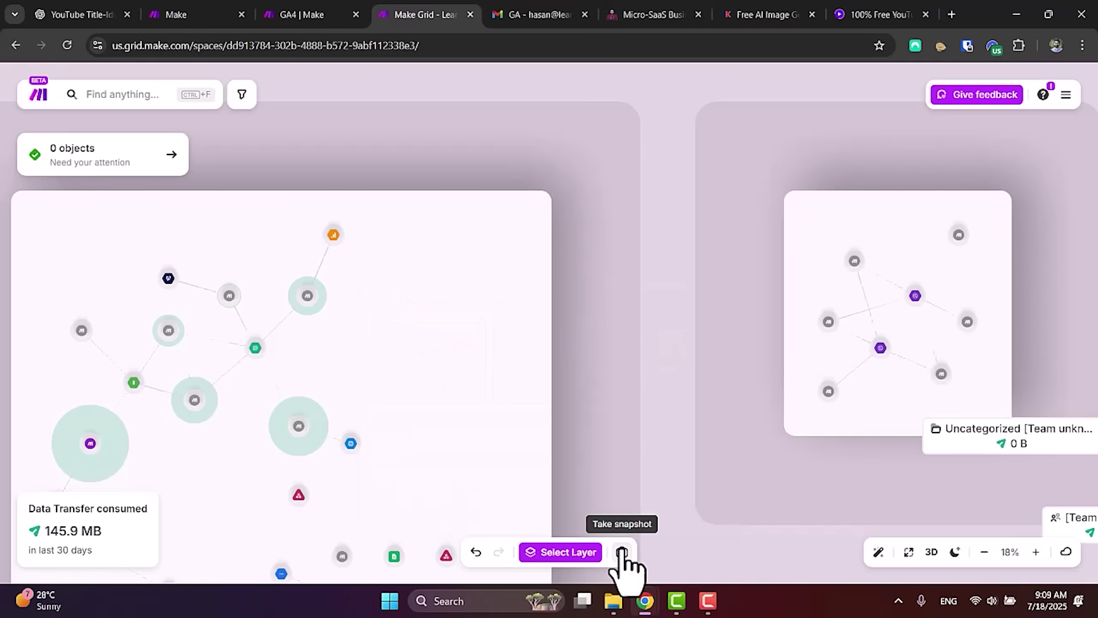
{"action": "left_click", "coordinate": [622, 552]}
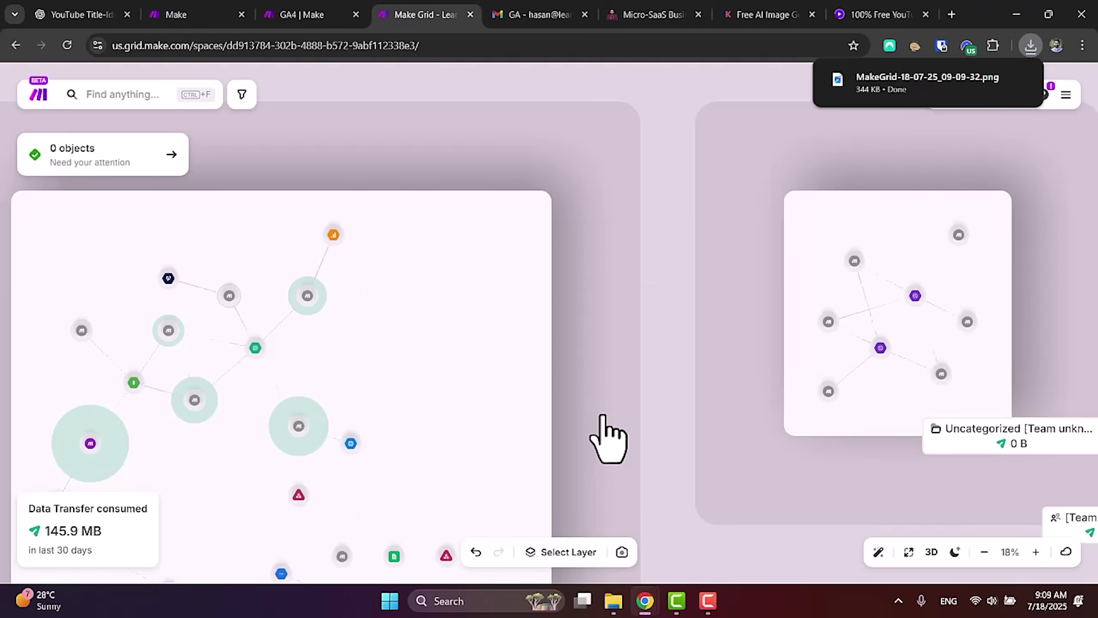
{"action": "left_click", "coordinate": [932, 552]}
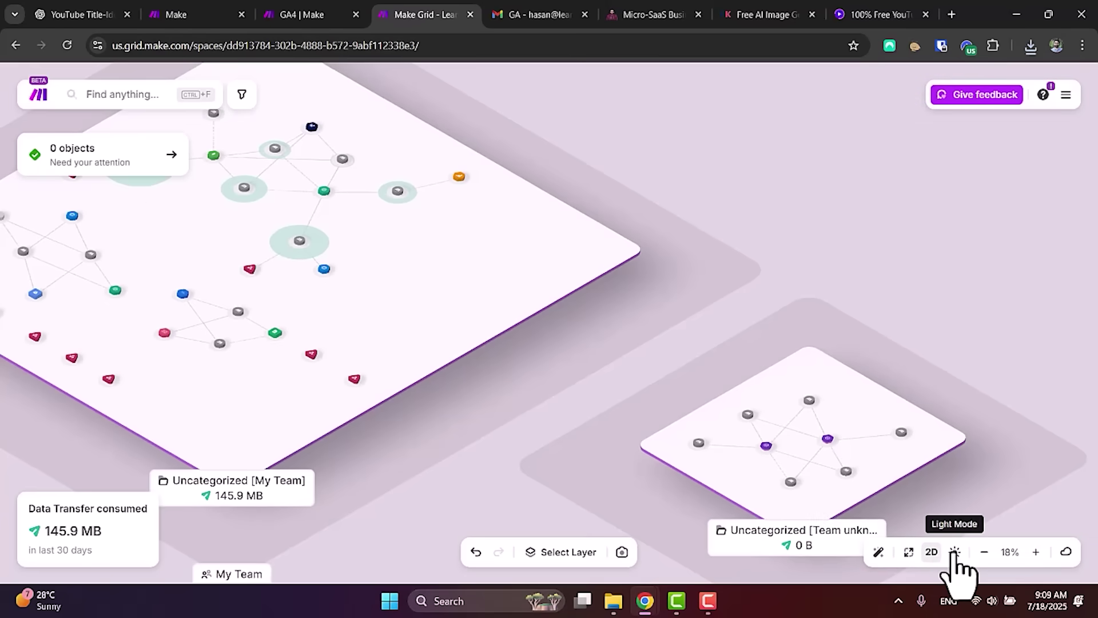